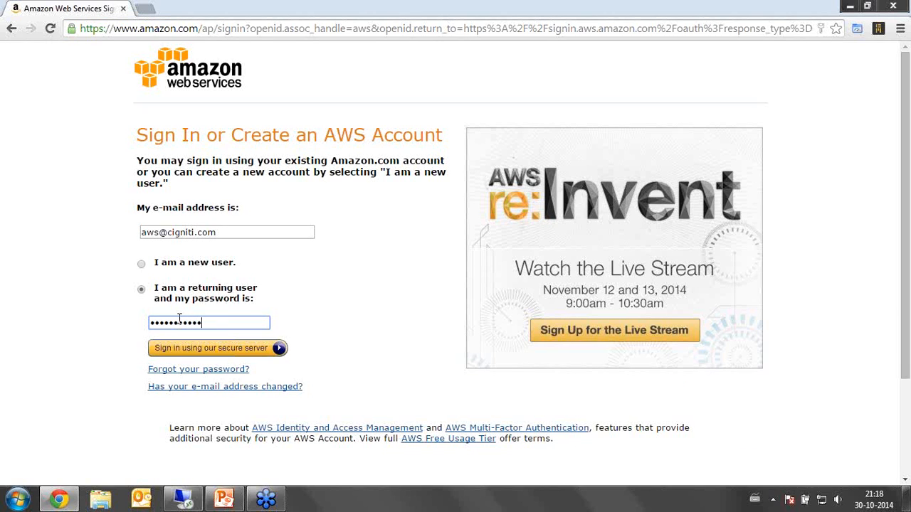
Sign in to the AWS account with the filled-in credentials and open the EC2 service.
{"action": "left_click", "coordinate": [189, 354]}
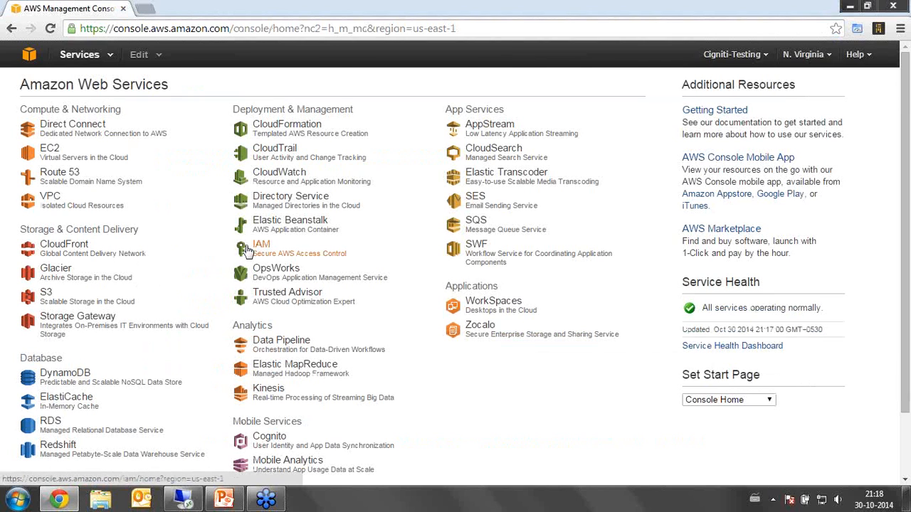
{"action": "left_click", "coordinate": [60, 154]}
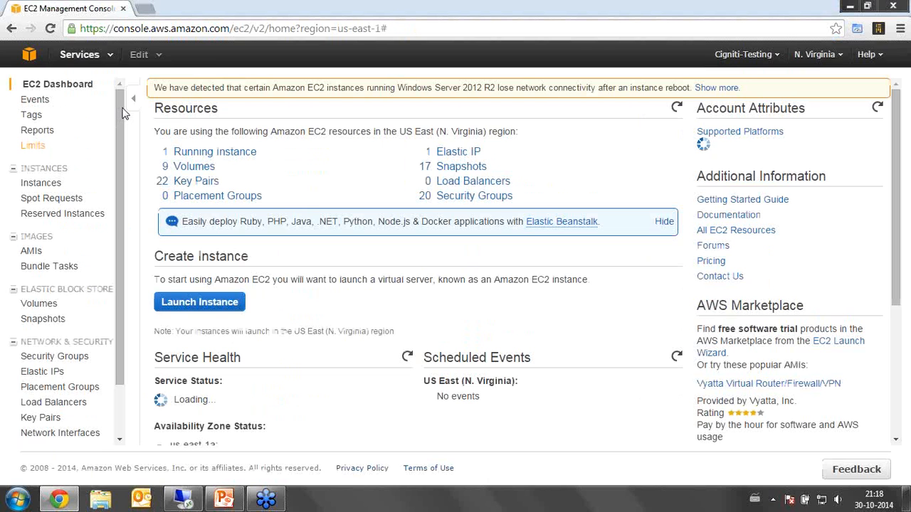
{"action": "left_click", "coordinate": [814, 55]}
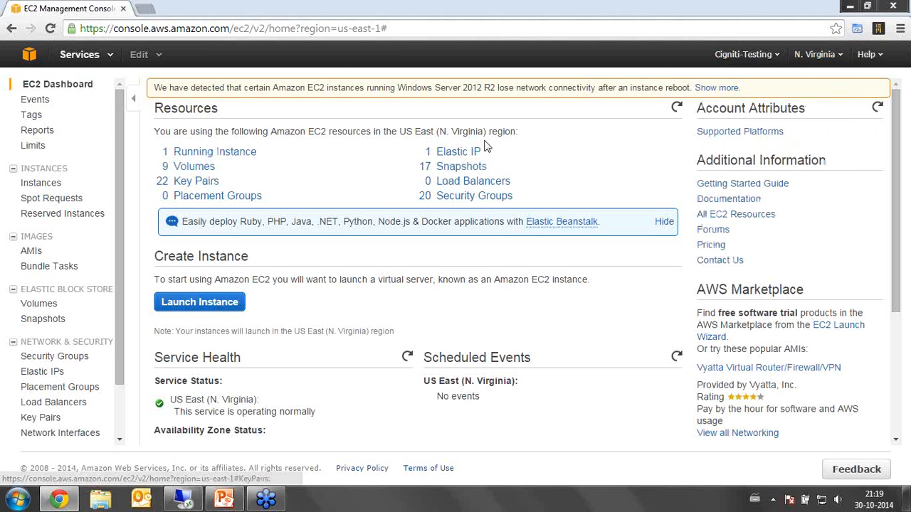
{"action": "left_click", "coordinate": [834, 57]}
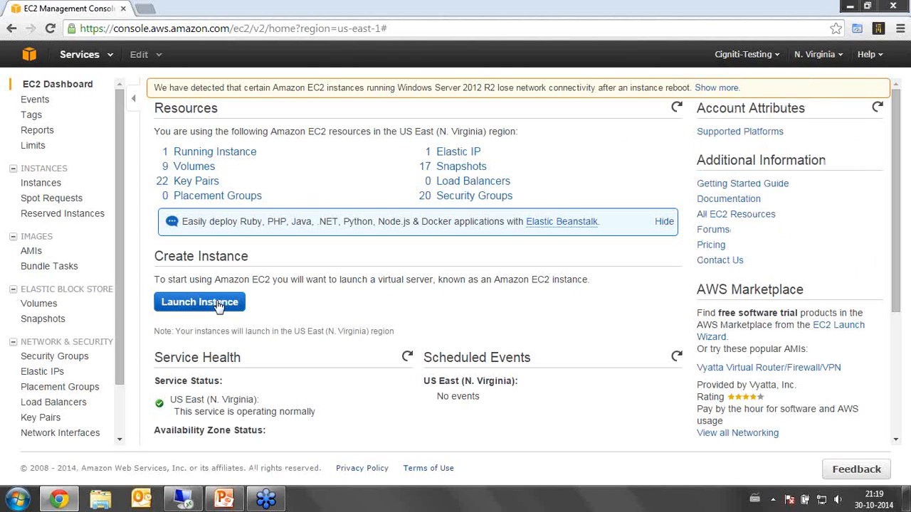
Start launching a new instance and choose the Microsoft Windows Server 2012 R2 Base image.
{"action": "left_click", "coordinate": [200, 302]}
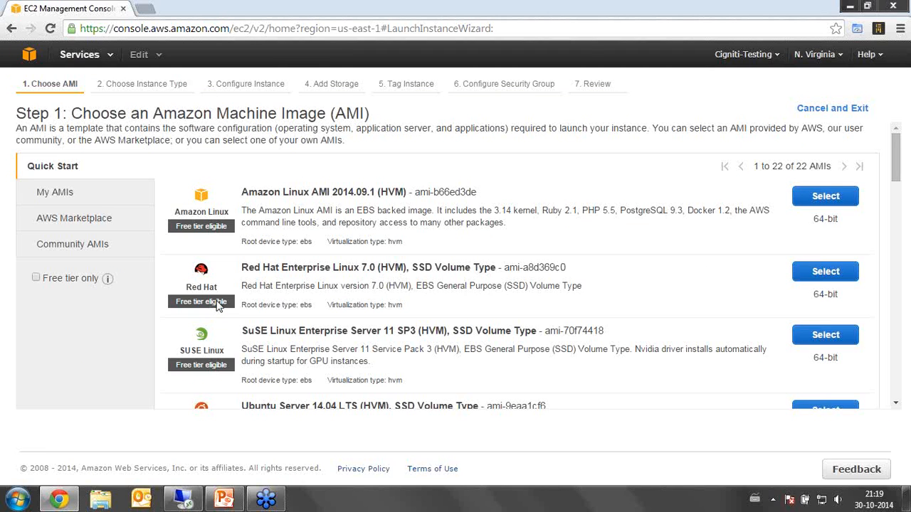
{"action": "scroll", "coordinate": [422, 215], "scroll_direction": "down", "scroll_amount": 4}
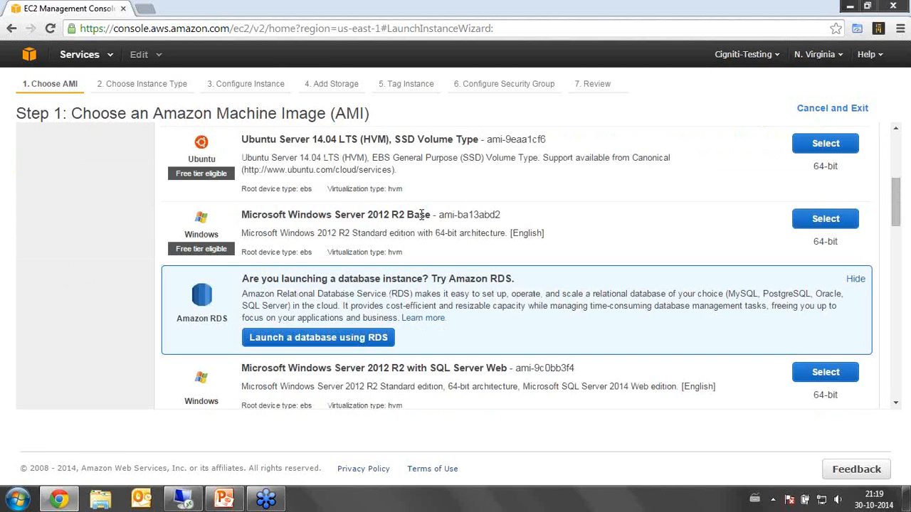
{"action": "scroll", "coordinate": [422, 215], "scroll_direction": "up", "scroll_amount": 3}
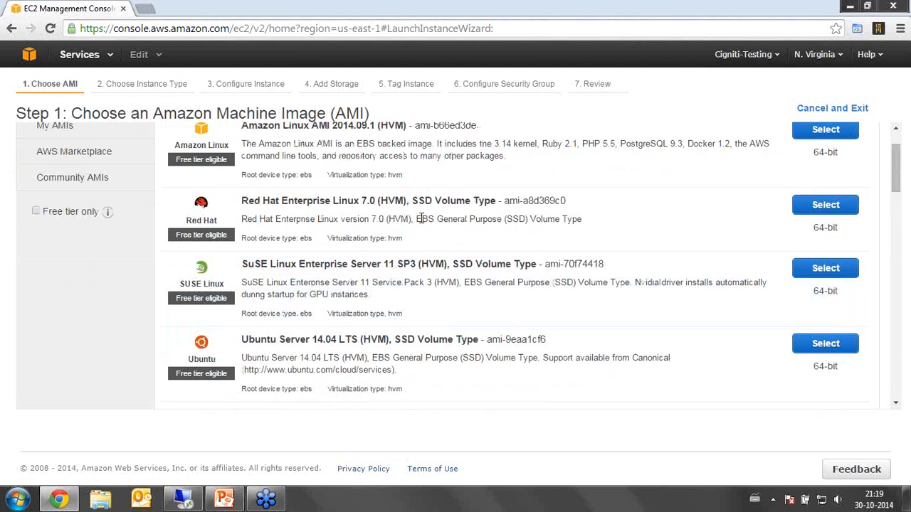
{"action": "scroll", "coordinate": [422, 219], "scroll_direction": "down", "scroll_amount": 2}
{"action": "double_click", "coordinate": [309, 281]}
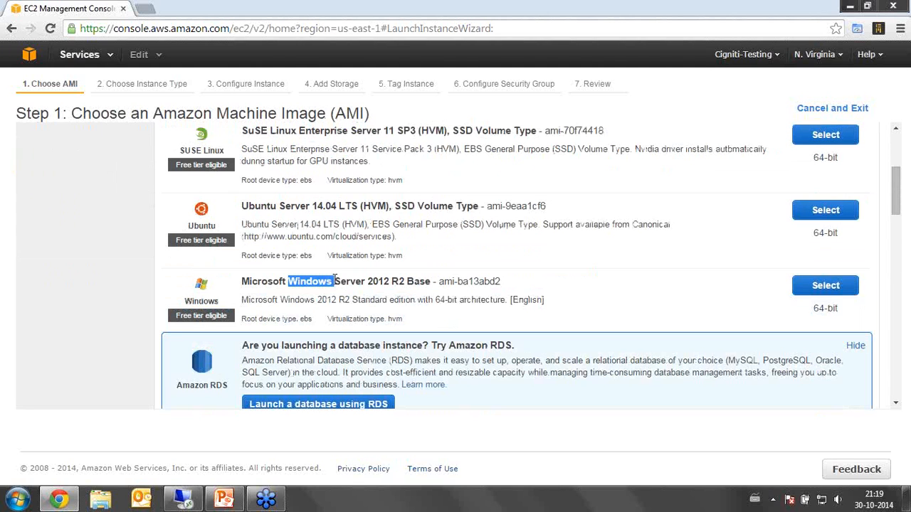
{"action": "left_click", "coordinate": [826, 286]}
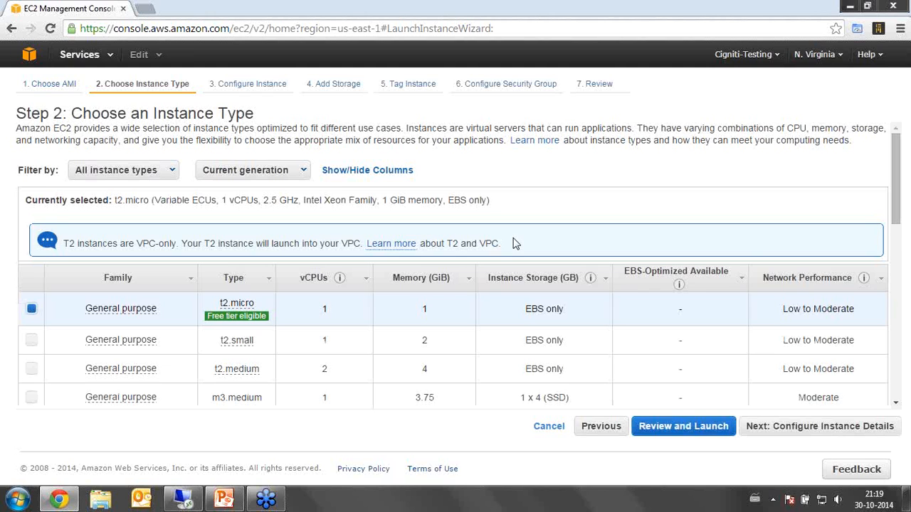
Select the general purpose m3.medium instance type and continue to the instance details.
{"action": "scroll", "coordinate": [515, 243], "scroll_direction": "down", "scroll_amount": 2}
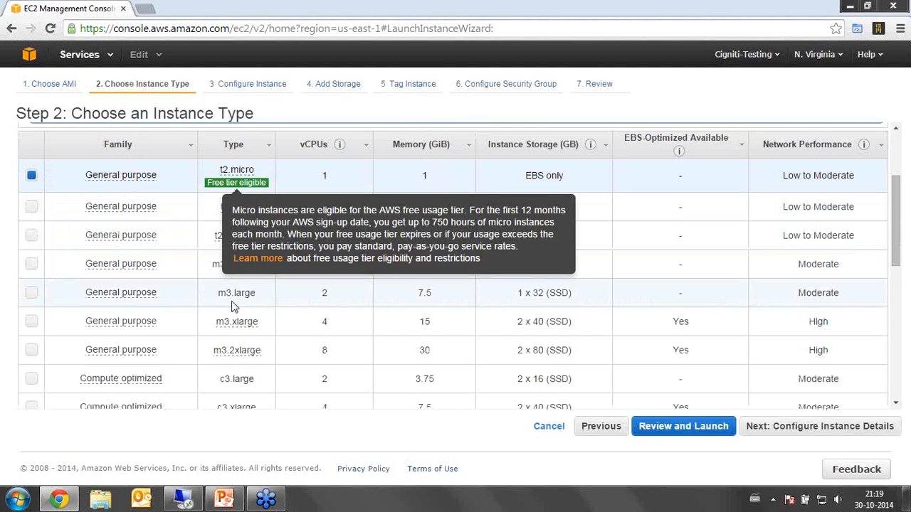
{"action": "scroll", "coordinate": [159, 324], "scroll_direction": "down", "scroll_amount": 1}
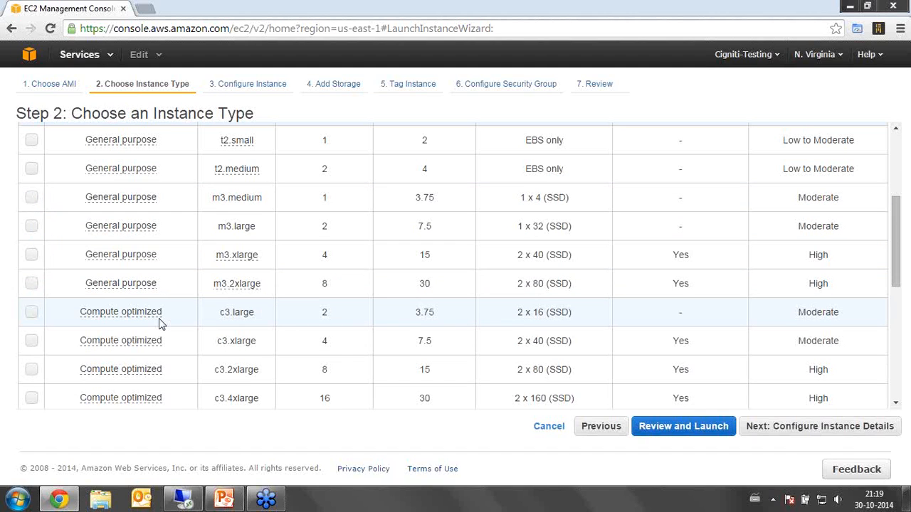
{"action": "mouse_move", "coordinate": [134, 343]}
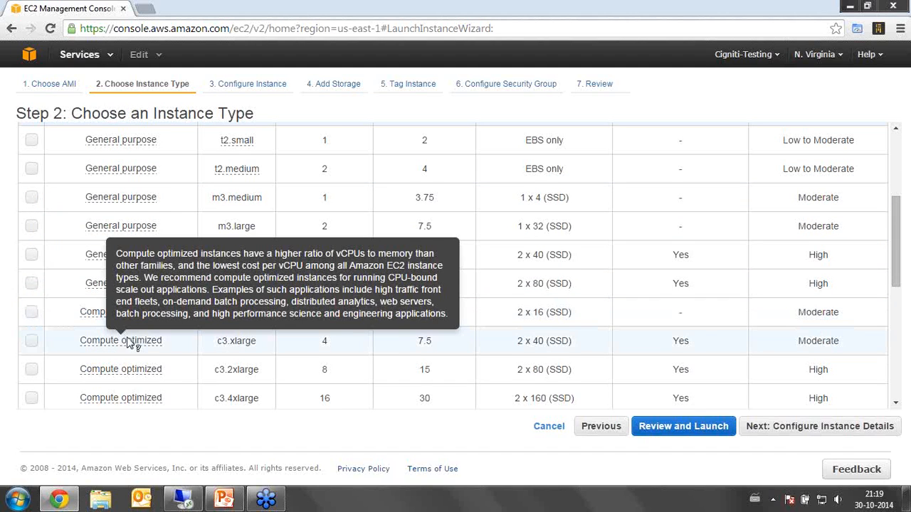
{"action": "scroll", "coordinate": [133, 343], "scroll_direction": "down", "scroll_amount": 4}
{"action": "scroll", "coordinate": [159, 331], "scroll_direction": "up", "scroll_amount": 2}
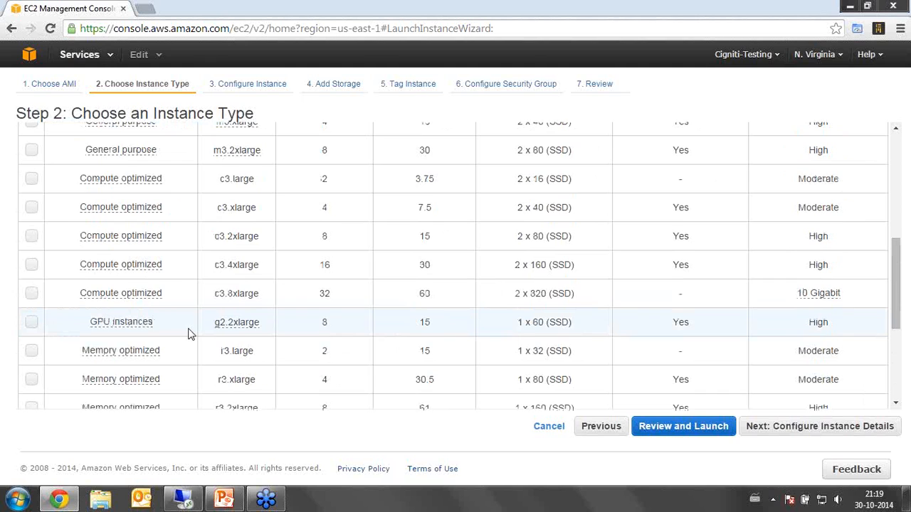
{"action": "scroll", "coordinate": [189, 333], "scroll_direction": "up", "scroll_amount": 3}
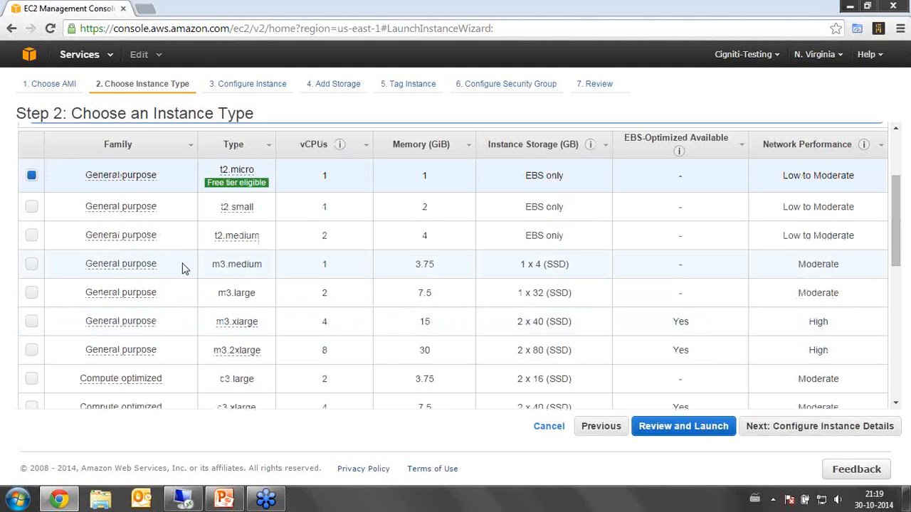
{"action": "left_click", "coordinate": [28, 265]}
{"action": "scroll", "coordinate": [69, 284], "scroll_direction": "down", "scroll_amount": 1}
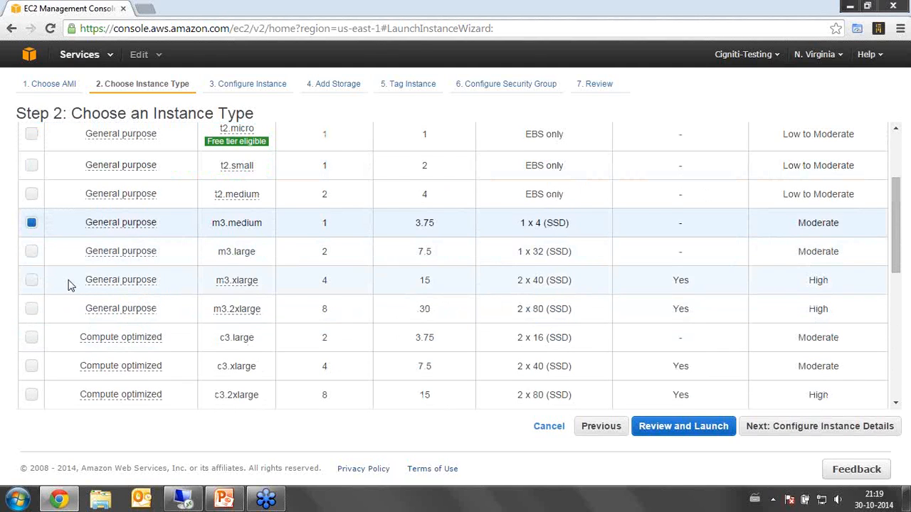
{"action": "scroll", "coordinate": [455, 348], "scroll_direction": "up", "scroll_amount": 2}
{"action": "scroll", "coordinate": [455, 348], "scroll_direction": "down", "scroll_amount": 1}
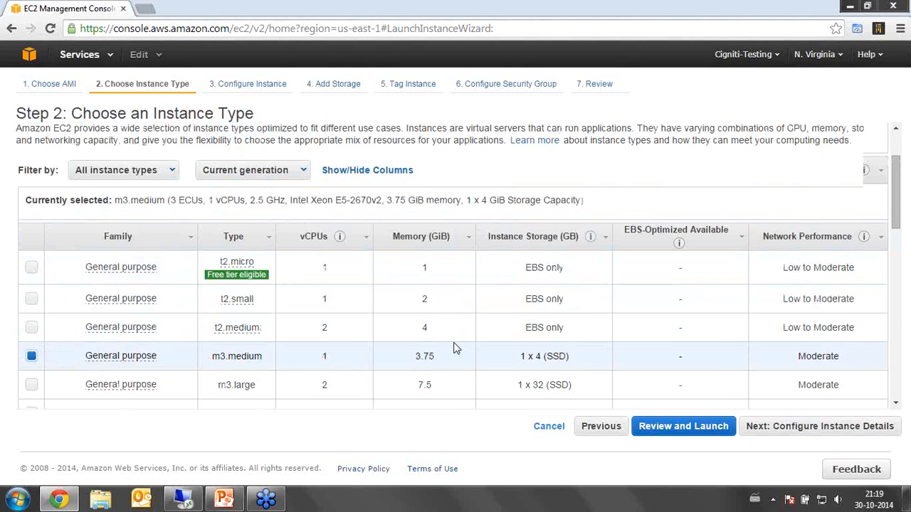
{"action": "scroll", "coordinate": [455, 348], "scroll_direction": "down", "scroll_amount": 1}
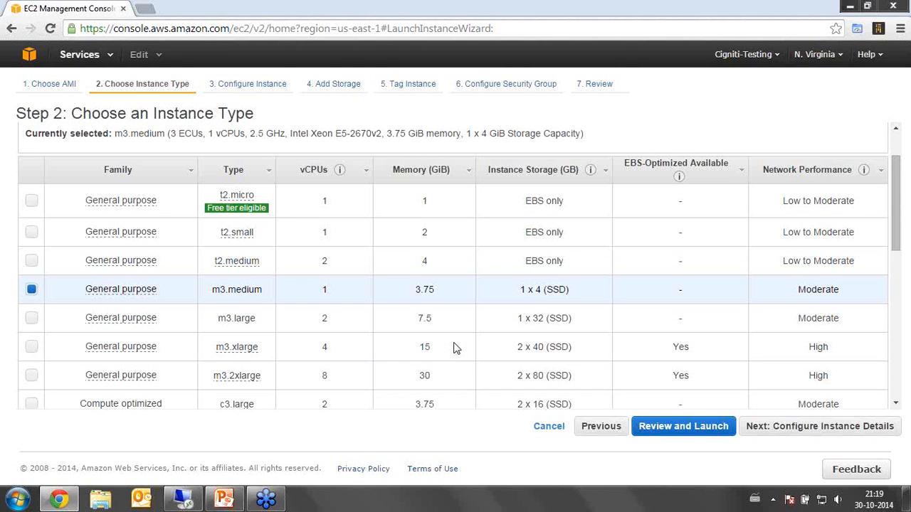
{"action": "left_click", "coordinate": [768, 427]}
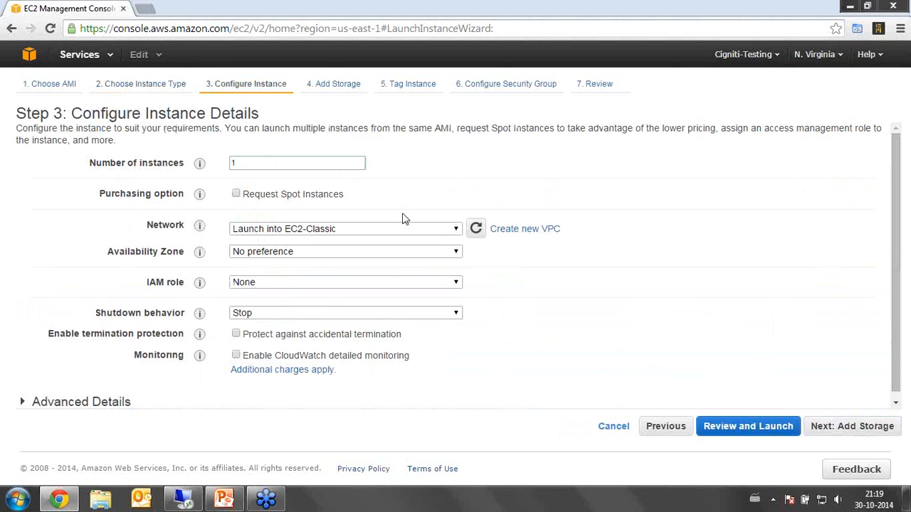
Set the network to Launch into EC2-Classic, keeping No preference for the availability zone and None for the IAM role.
{"action": "left_click", "coordinate": [443, 230]}
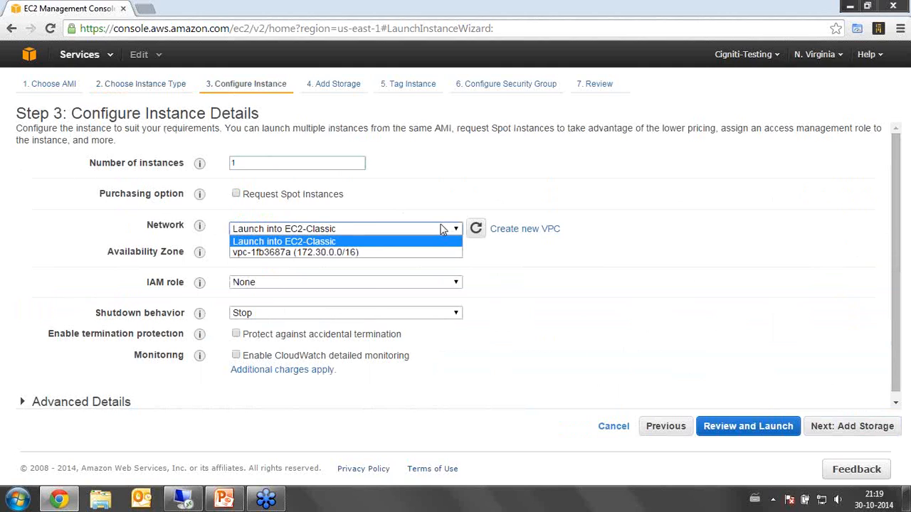
{"action": "left_click", "coordinate": [356, 242]}
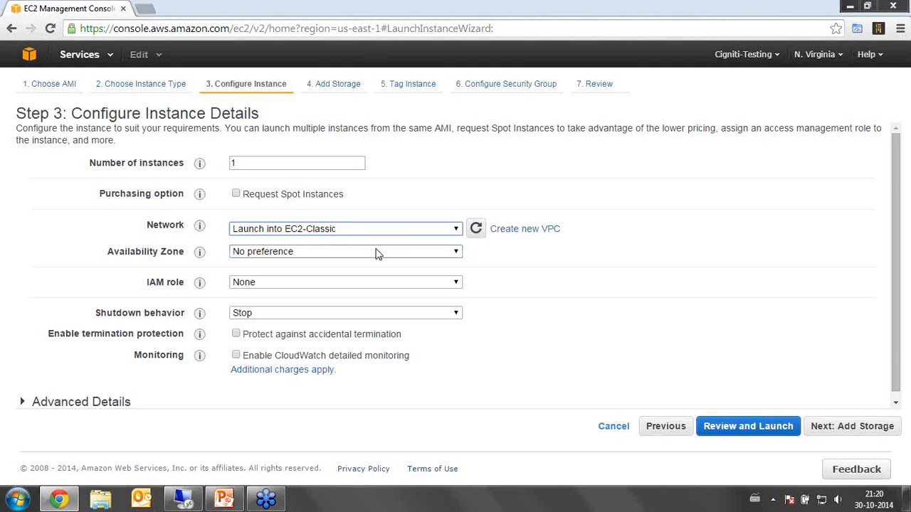
{"action": "left_click", "coordinate": [384, 252]}
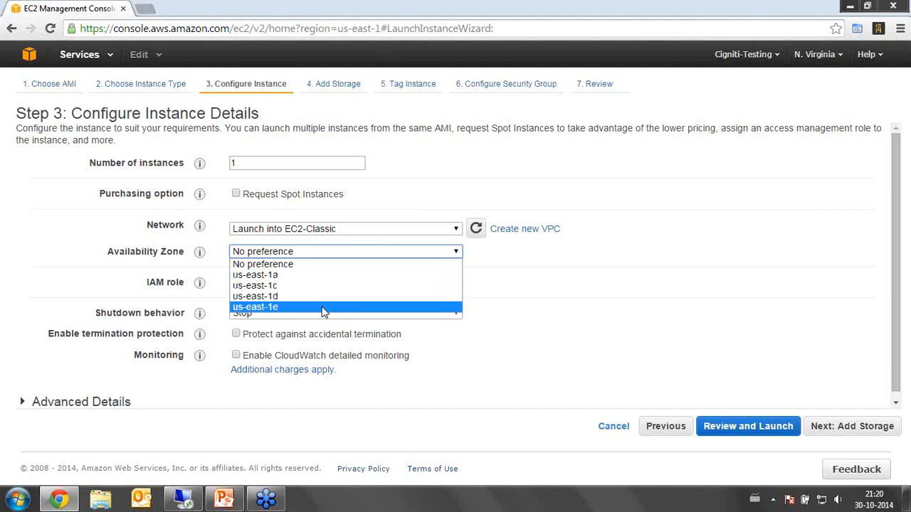
{"action": "left_click", "coordinate": [599, 290]}
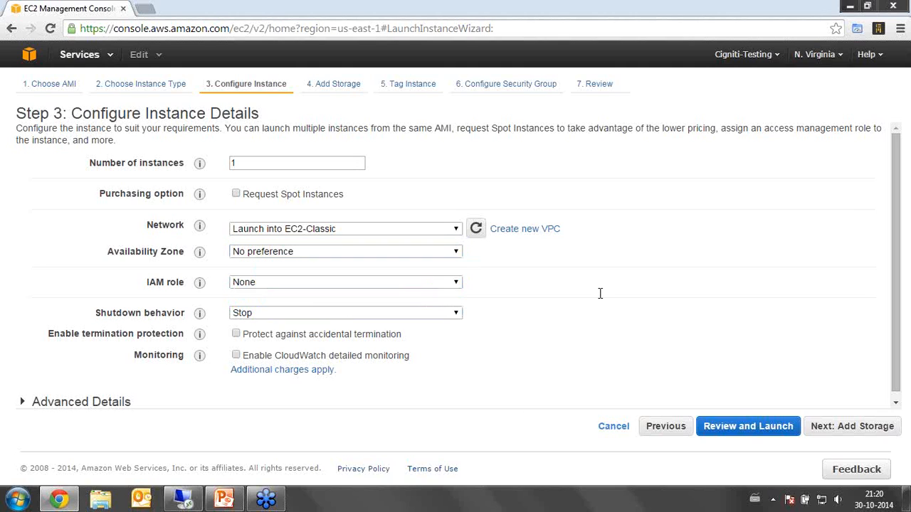
{"action": "left_click", "coordinate": [397, 284]}
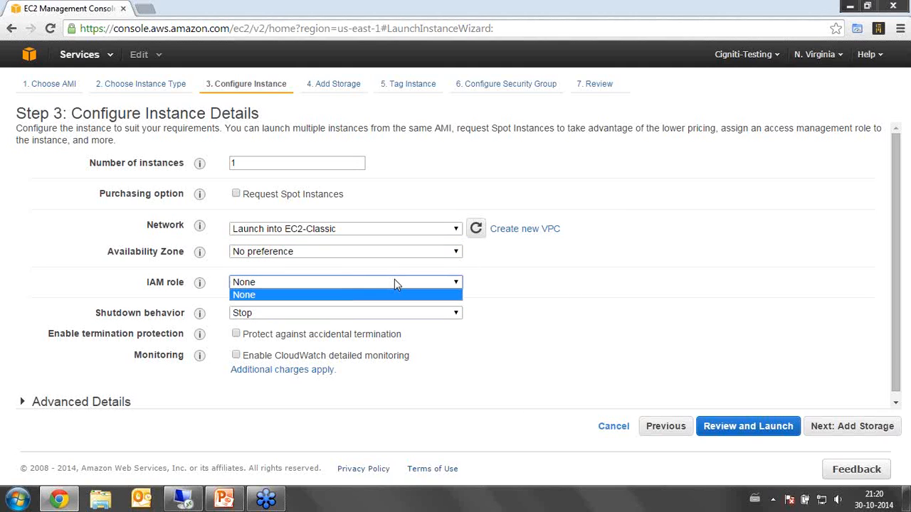
{"action": "left_click", "coordinate": [390, 295]}
Keep the shutdown behavior at Stop, enable protection against accidental termination and continue to the storage settings.
{"action": "left_click", "coordinate": [375, 318]}
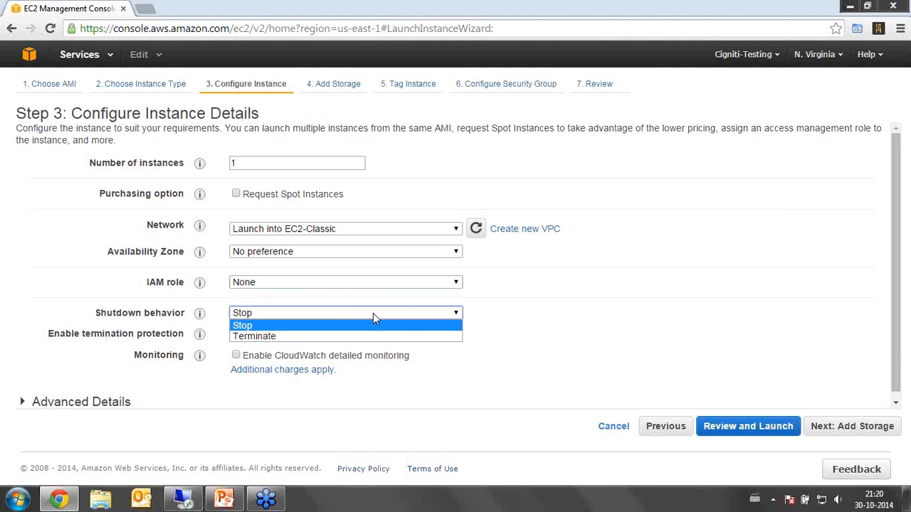
{"action": "left_click", "coordinate": [501, 318]}
{"action": "left_click", "coordinate": [453, 315]}
{"action": "left_click", "coordinate": [535, 327]}
{"action": "left_click", "coordinate": [236, 335]}
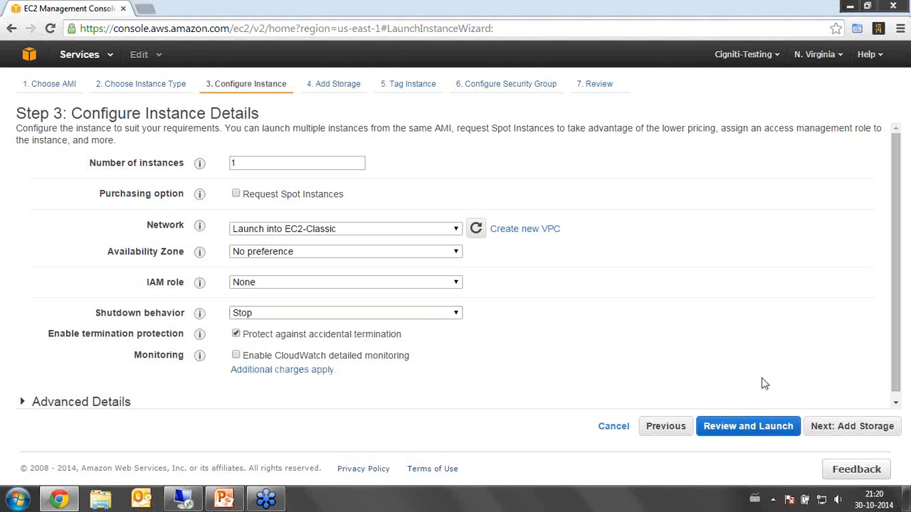
{"action": "left_click", "coordinate": [844, 426]}
Try Provisioned IOPS (SSD) and Magnetic as the root volume type, returning it to General Purpose (SSD).
{"action": "double_click", "coordinate": [323, 211]}
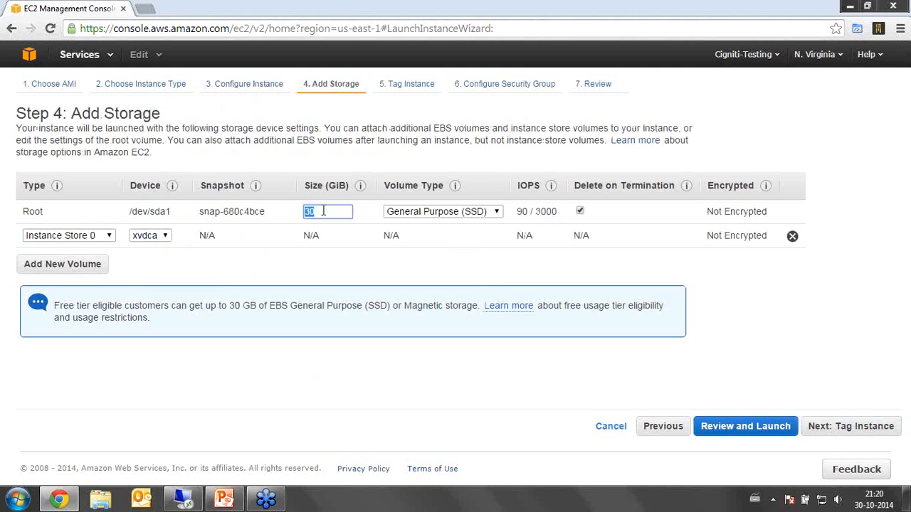
{"action": "left_click", "coordinate": [491, 213]}
{"action": "left_click", "coordinate": [486, 235]}
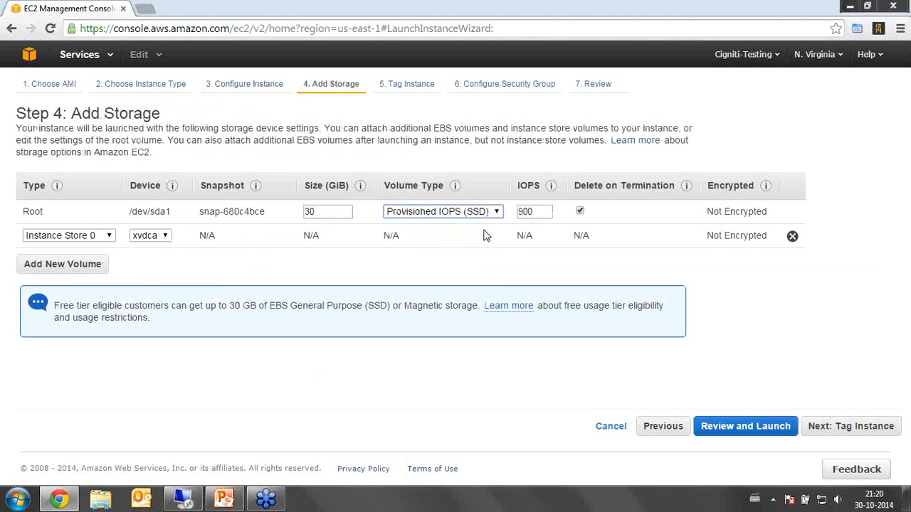
{"action": "left_click", "coordinate": [479, 213]}
{"action": "left_click", "coordinate": [463, 224]}
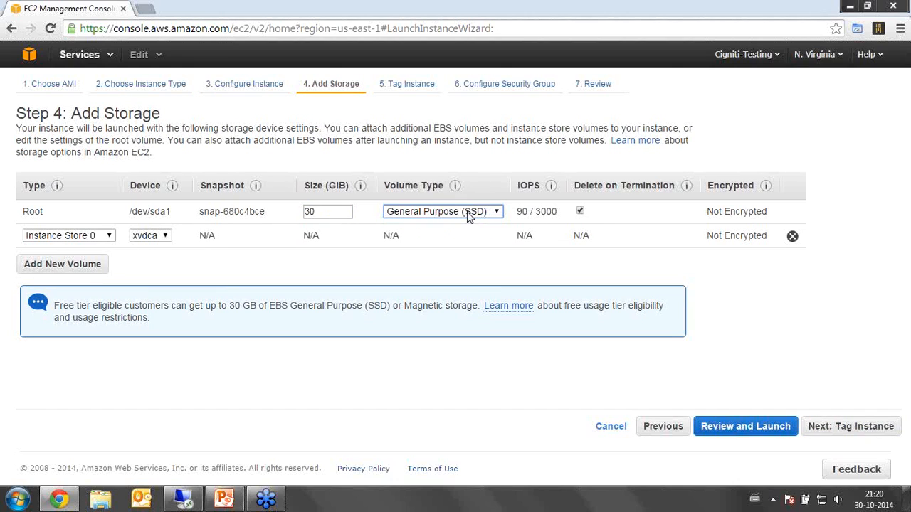
{"action": "left_click", "coordinate": [468, 212]}
{"action": "left_click", "coordinate": [434, 245]}
{"action": "left_click", "coordinate": [441, 212]}
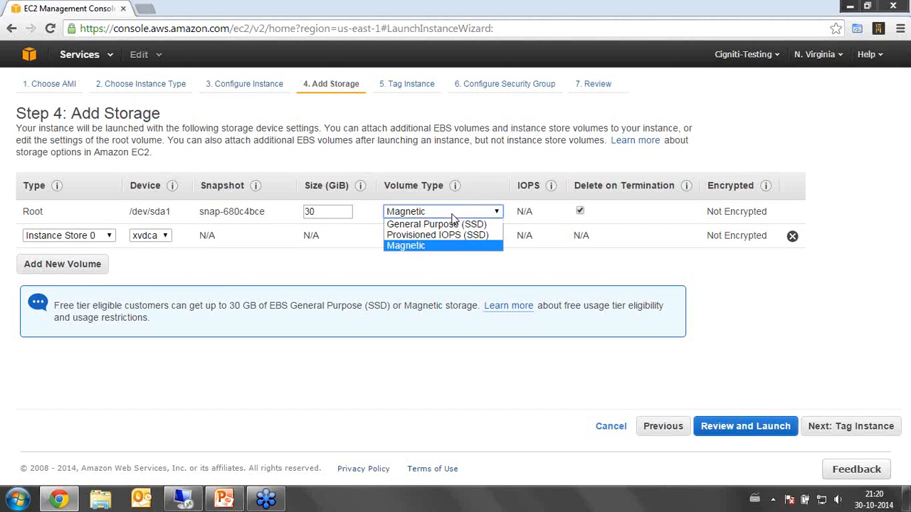
{"action": "left_click", "coordinate": [442, 224]}
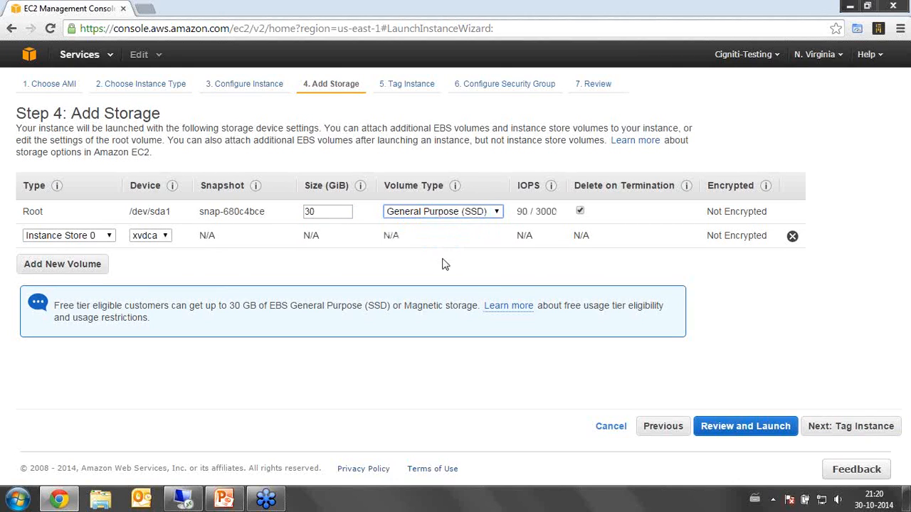
Accept the storage settings, tag the instance with the Name value MyInstance and continue to the security group configuration.
{"action": "left_click", "coordinate": [831, 429]}
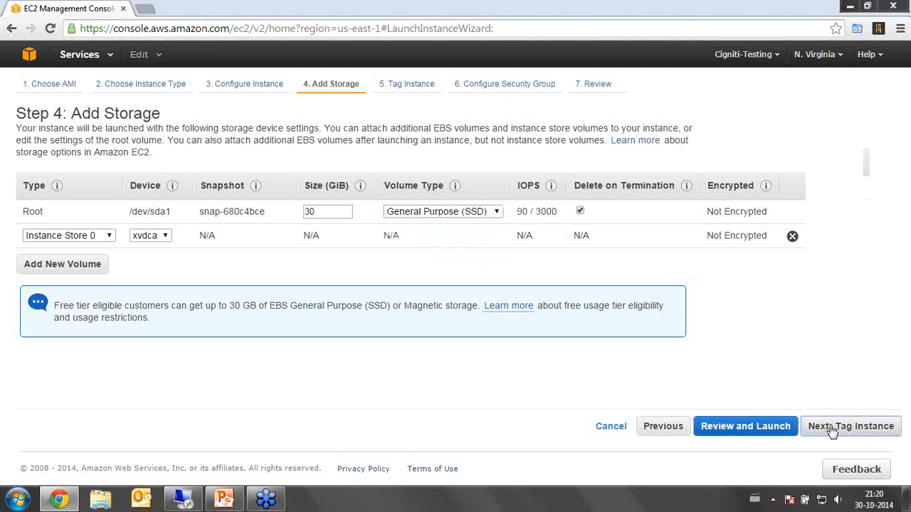
{"action": "left_click", "coordinate": [476, 185]}
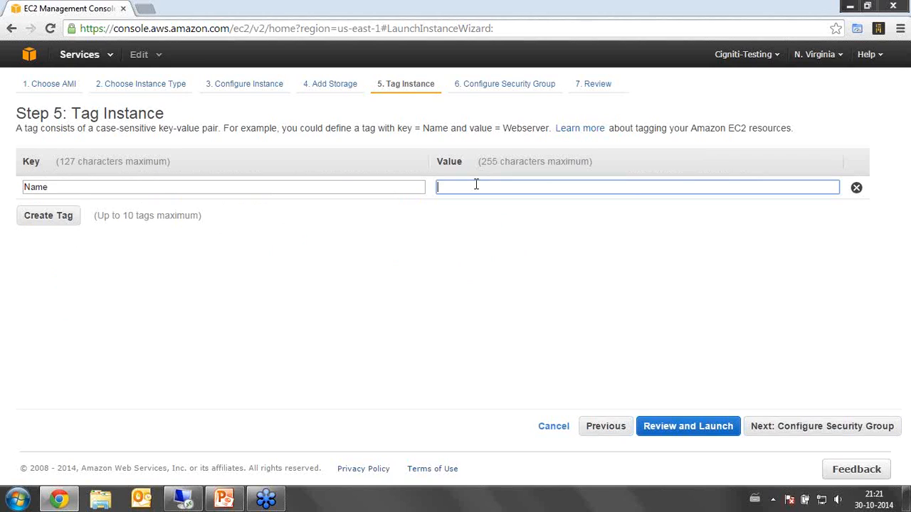
{"action": "type", "text": "MyInstance"}
{"action": "left_click", "coordinate": [792, 429]}
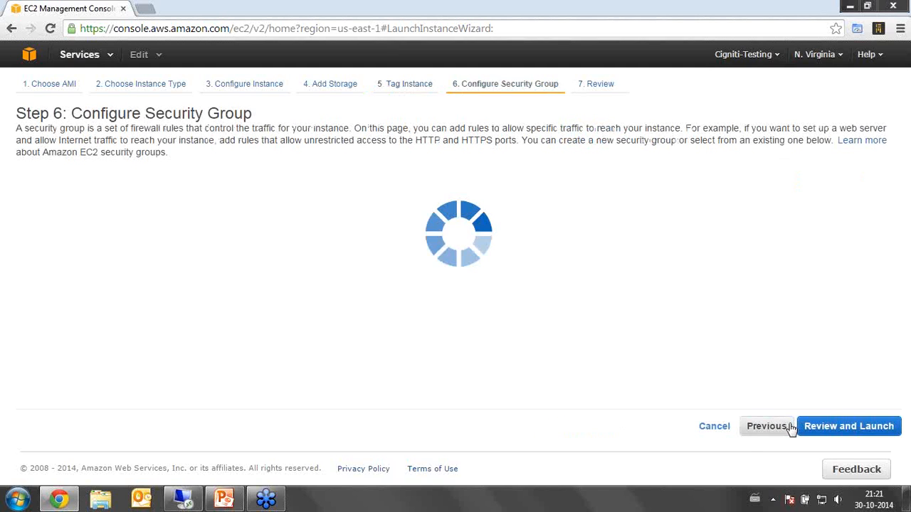
Choose an existing security group, select the default group and examine its inbound rules.
{"action": "left_click", "coordinate": [222, 190]}
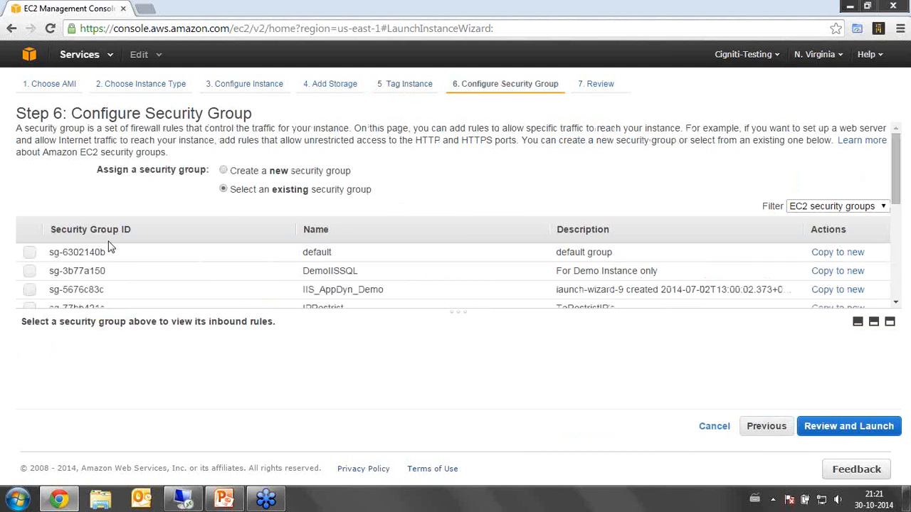
{"action": "scroll", "coordinate": [204, 270], "scroll_direction": "down", "scroll_amount": 2}
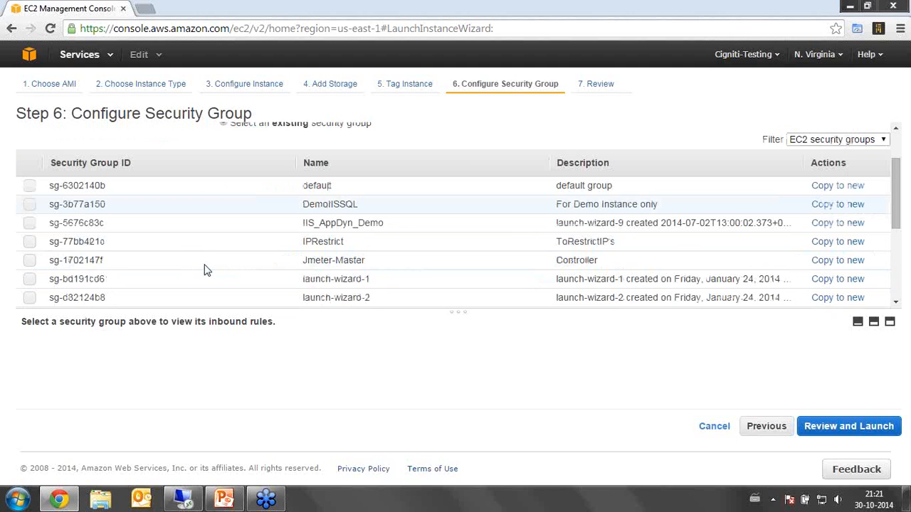
{"action": "scroll", "coordinate": [204, 270], "scroll_direction": "up", "scroll_amount": 2}
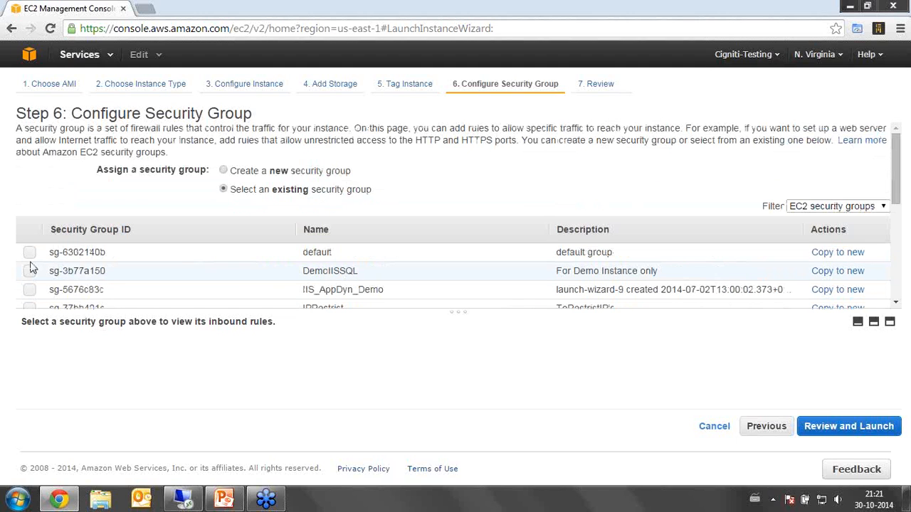
{"action": "left_click", "coordinate": [29, 254]}
{"action": "scroll", "coordinate": [334, 295], "scroll_direction": "down", "scroll_amount": 2}
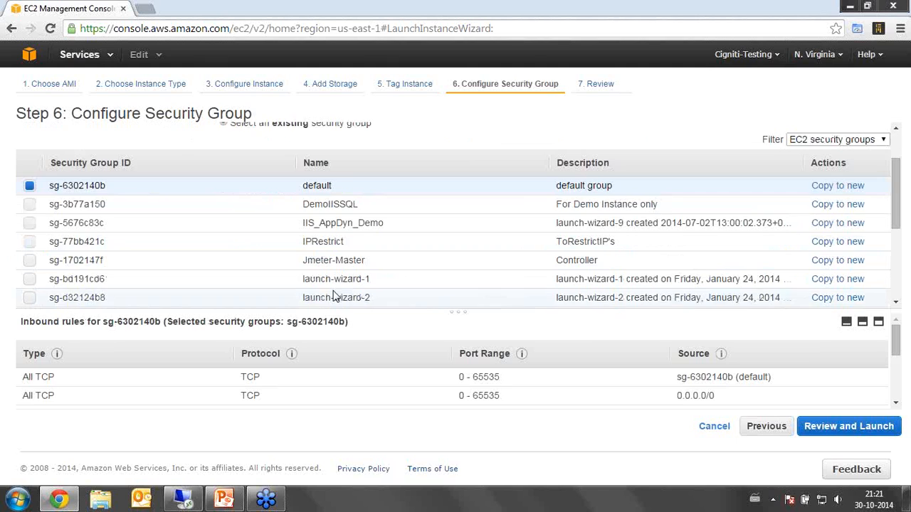
{"action": "scroll", "coordinate": [335, 296], "scroll_direction": "up", "scroll_amount": 2}
{"action": "left_click_drag", "start_coordinate": [457, 310], "coordinate": [457, 192]}
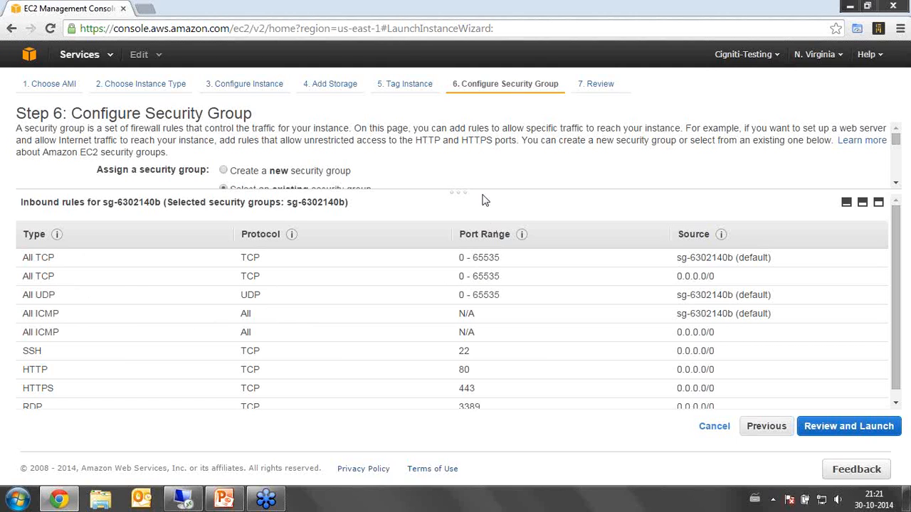
{"action": "left_click_drag", "start_coordinate": [461, 191], "coordinate": [474, 361]}
Look at the new security group option, return to existing groups and examine the inbound rules of IIS_AppDyn_Demo.
{"action": "left_click", "coordinate": [223, 171]}
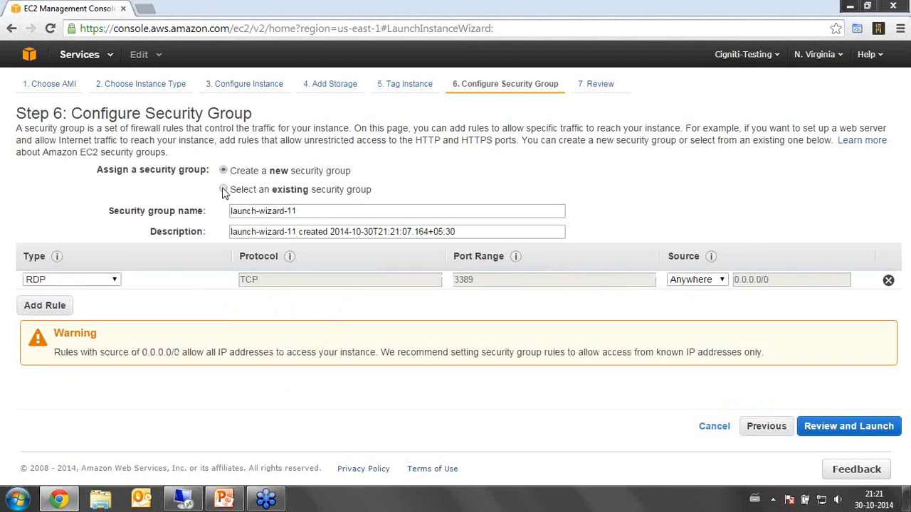
{"action": "left_click", "coordinate": [224, 190]}
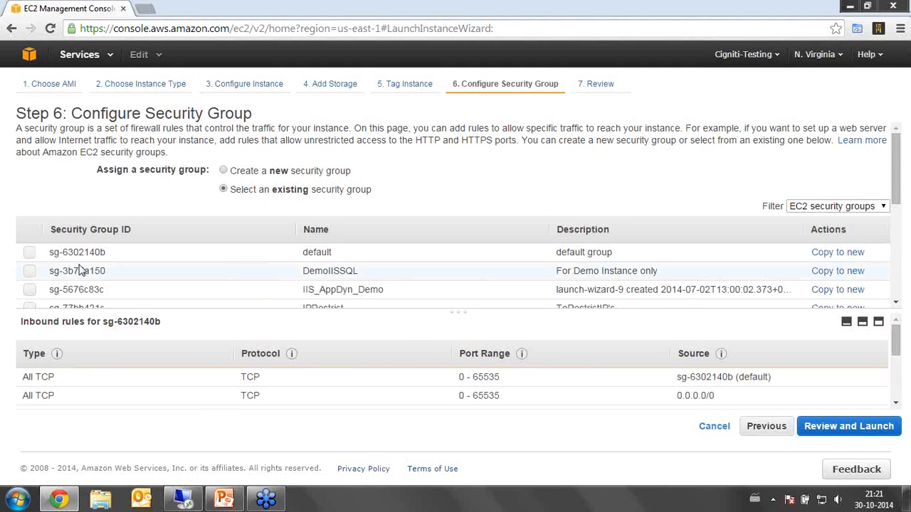
{"action": "scroll", "coordinate": [80, 267], "scroll_direction": "down", "scroll_amount": 4}
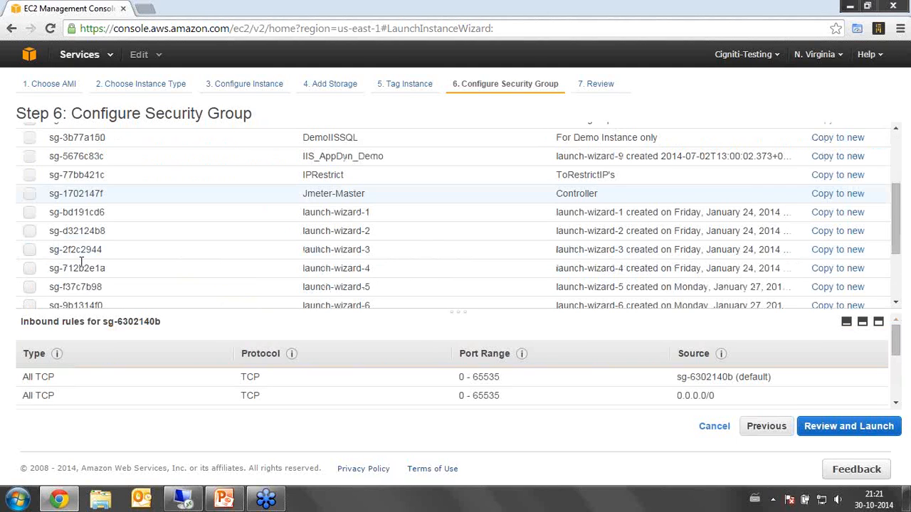
{"action": "scroll", "coordinate": [80, 262], "scroll_direction": "down", "scroll_amount": 3}
{"action": "scroll", "coordinate": [301, 187], "scroll_direction": "up", "scroll_amount": 3}
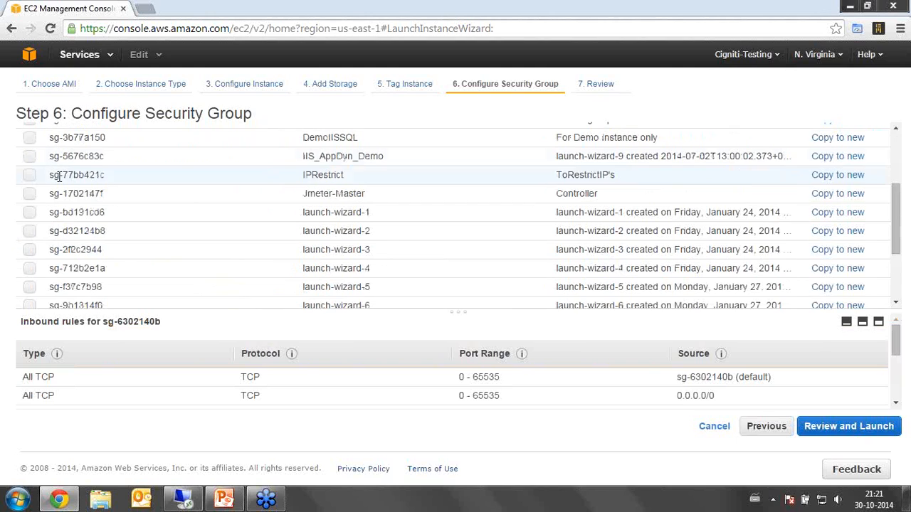
{"action": "left_click", "coordinate": [29, 156]}
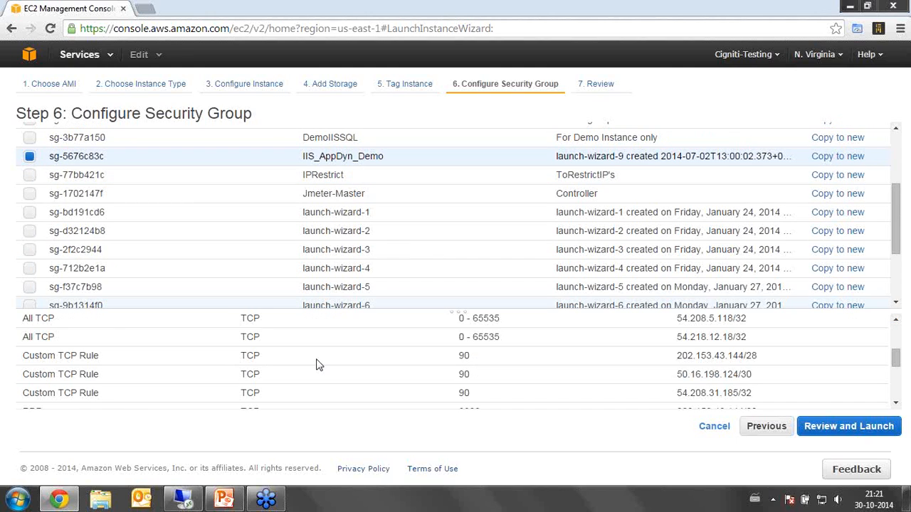
{"action": "scroll", "coordinate": [212, 165], "scroll_direction": "up", "scroll_amount": 2}
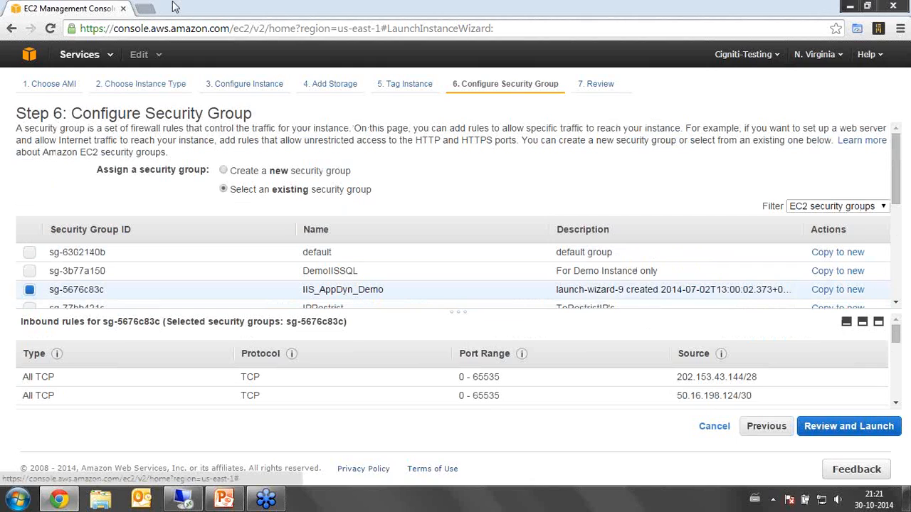
Leave the launch wizard and open the list of EC2 instances, leaving Jenkins_agent_1 unselected.
{"action": "left_click", "coordinate": [30, 55]}
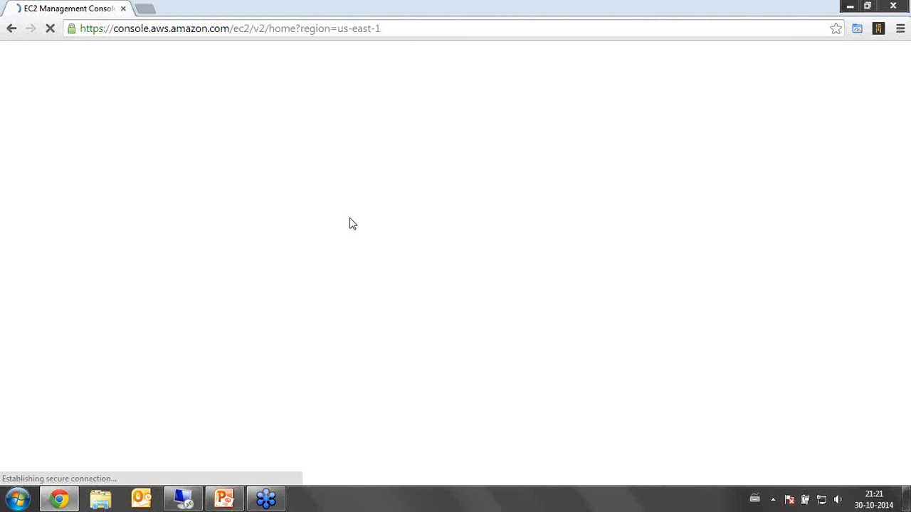
{"action": "left_click", "coordinate": [42, 184]}
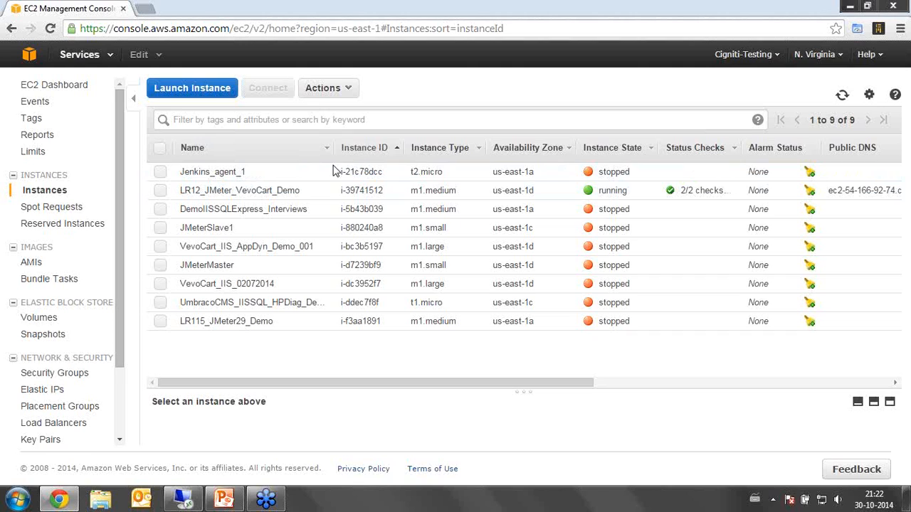
{"action": "left_click", "coordinate": [160, 173]}
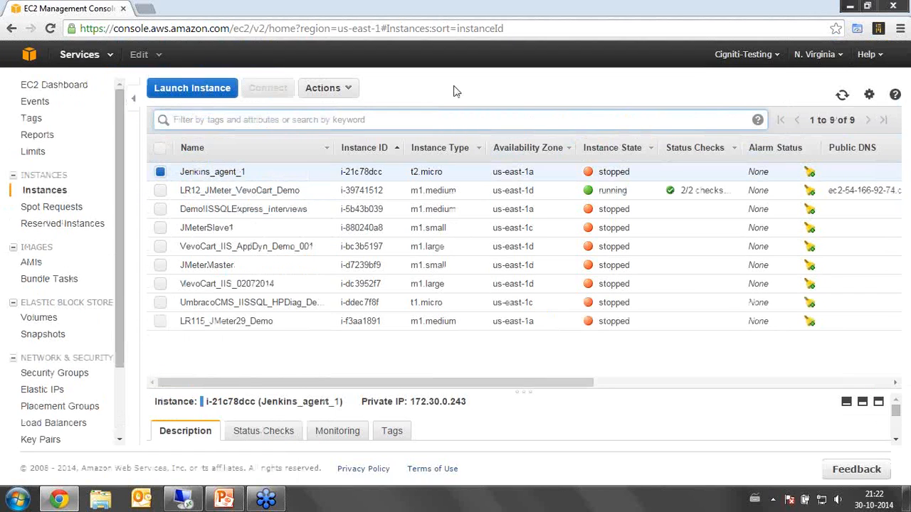
{"action": "left_click", "coordinate": [160, 171]}
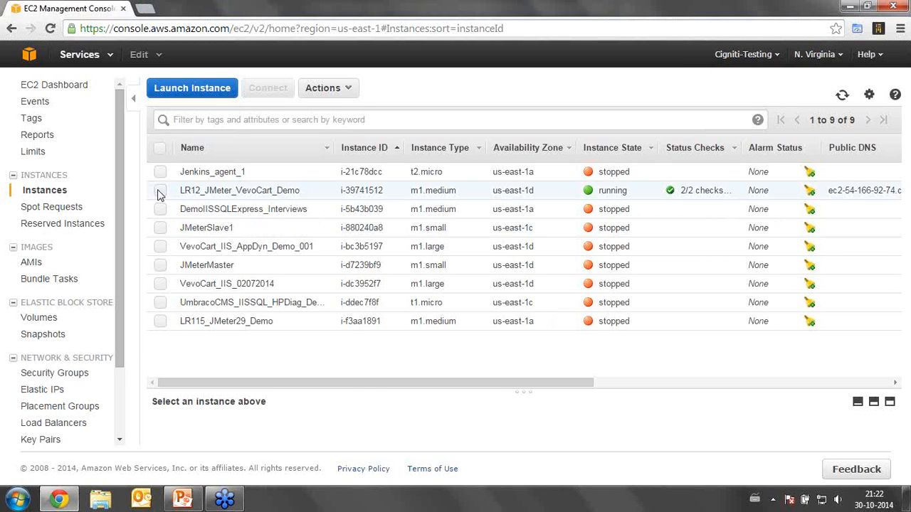
Copy the public DNS of the LR12_JMeter_VevoCart_Demo instance and enter it as the computer in Remote Desktop Connection (mstsc).
{"action": "left_click", "coordinate": [160, 191]}
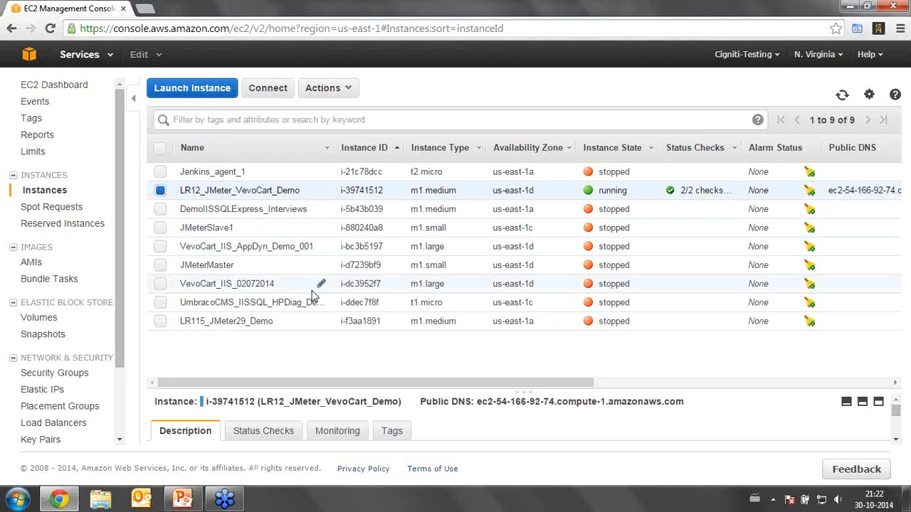
{"action": "left_click_drag", "start_coordinate": [686, 406], "coordinate": [476, 403]}
{"action": "key", "text": "ctrl+c"}
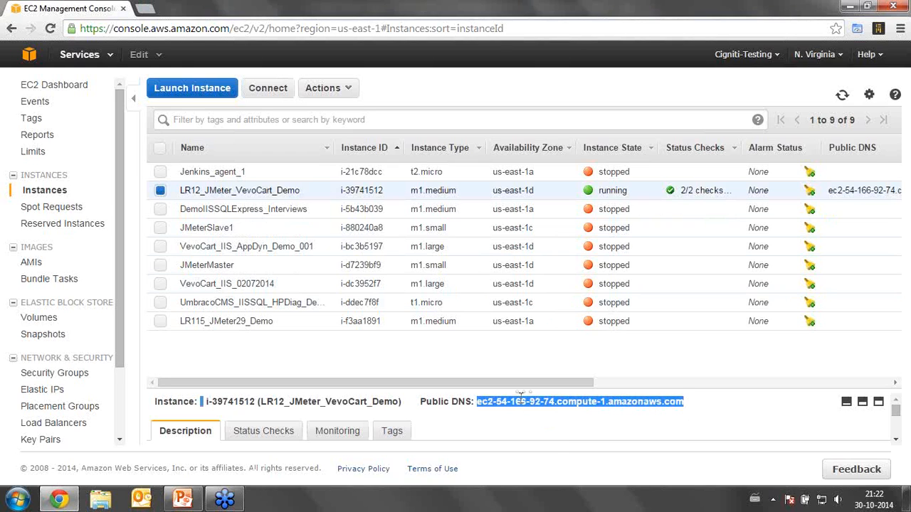
{"action": "key", "text": "super+r"}
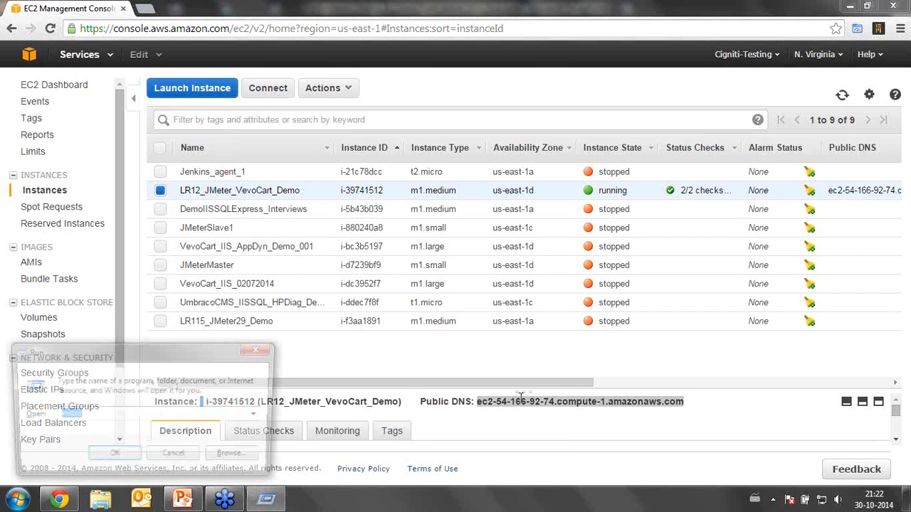
{"action": "type", "text": "msts"}
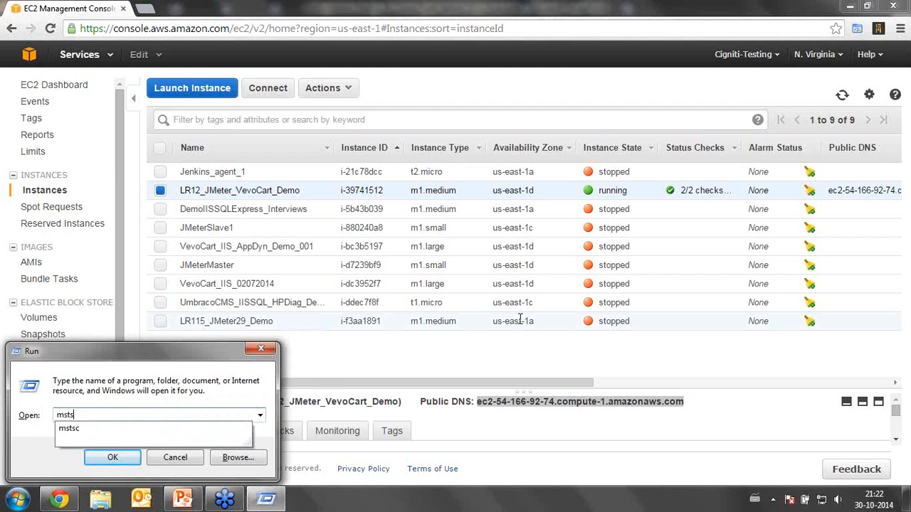
{"action": "type", "text": "c"}
{"action": "key", "text": "Return"}
{"action": "key", "text": "ctrl+v"}
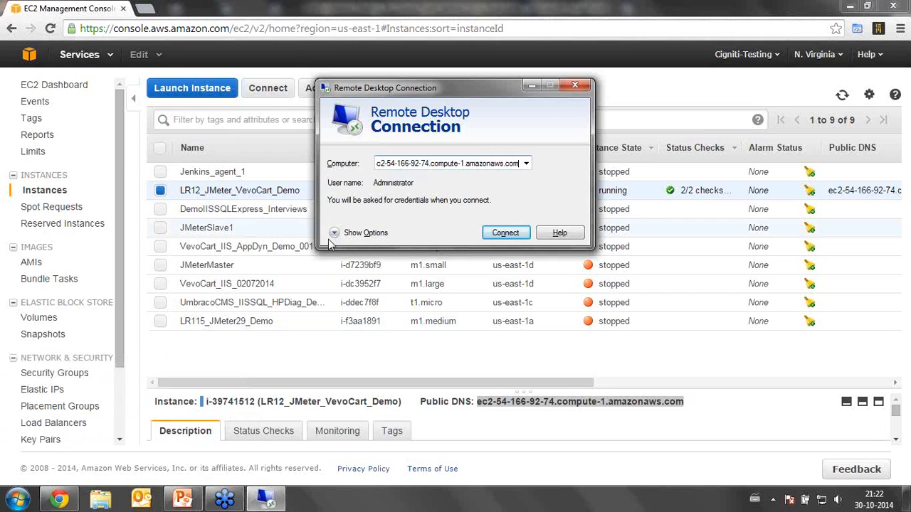
Connect to the instance as Administrator, entering the account password in the credentials prompt.
{"action": "left_click", "coordinate": [330, 237]}
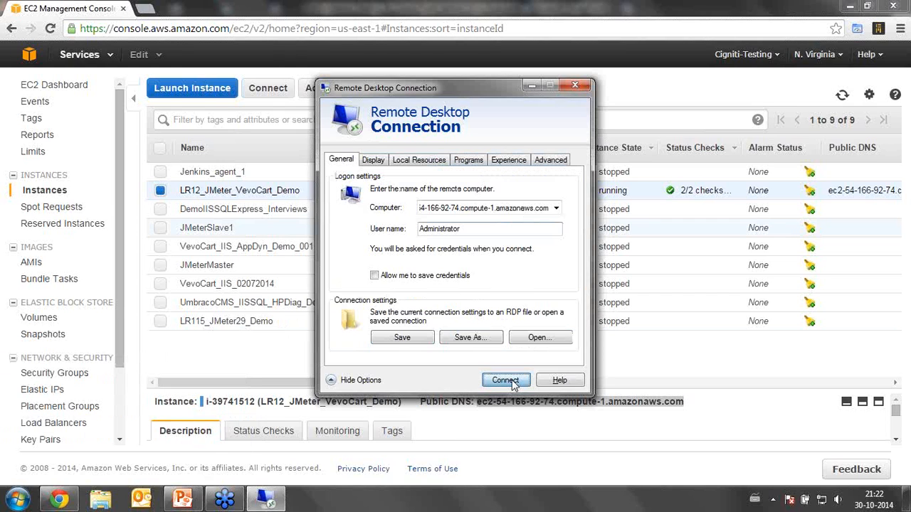
{"action": "left_click", "coordinate": [506, 380]}
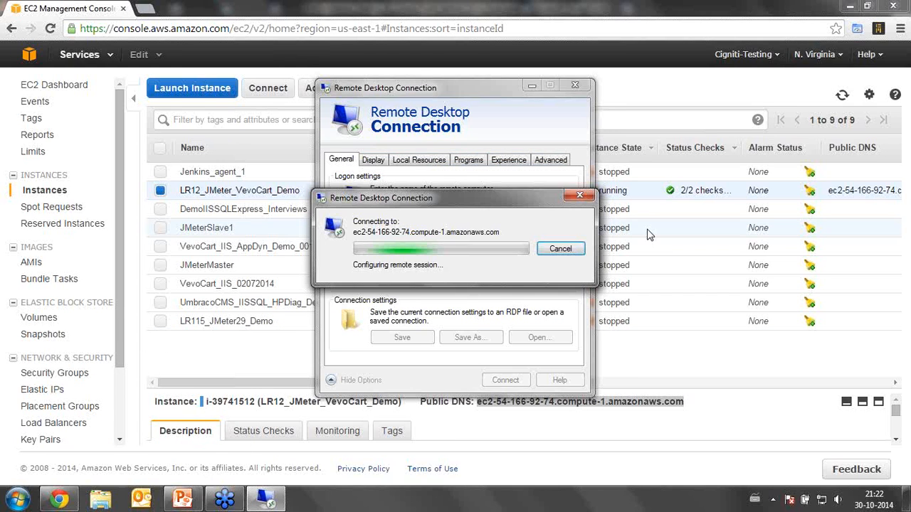
{"action": "type", "text": "••••••••••••"}
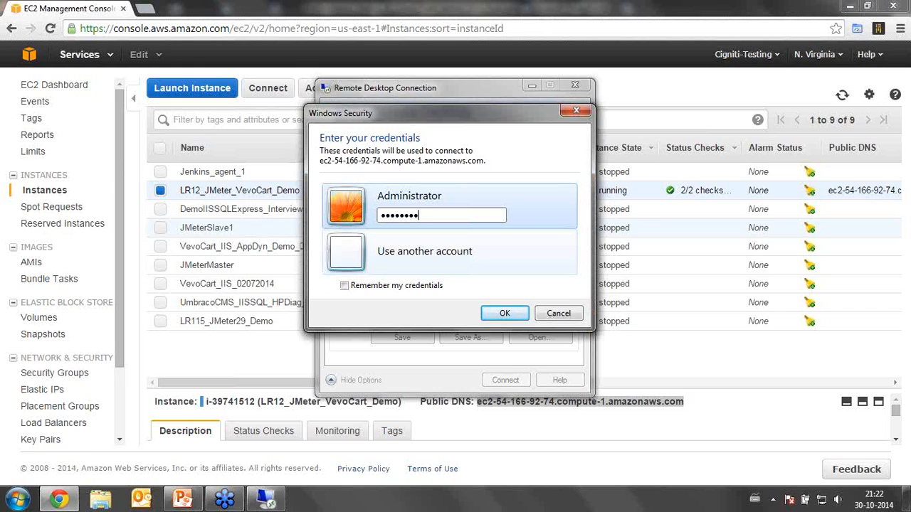
{"action": "left_click", "coordinate": [503, 314]}
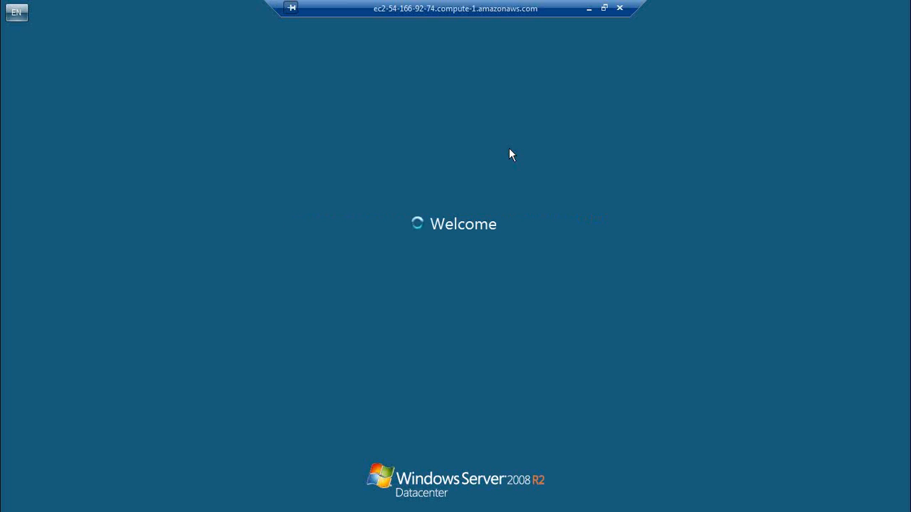
Back in the EC2 console, view the Asia Pacific (Singapore) and US West (N. California) instances, returning to US East (N. Virginia).
{"action": "left_click", "coordinate": [592, 10]}
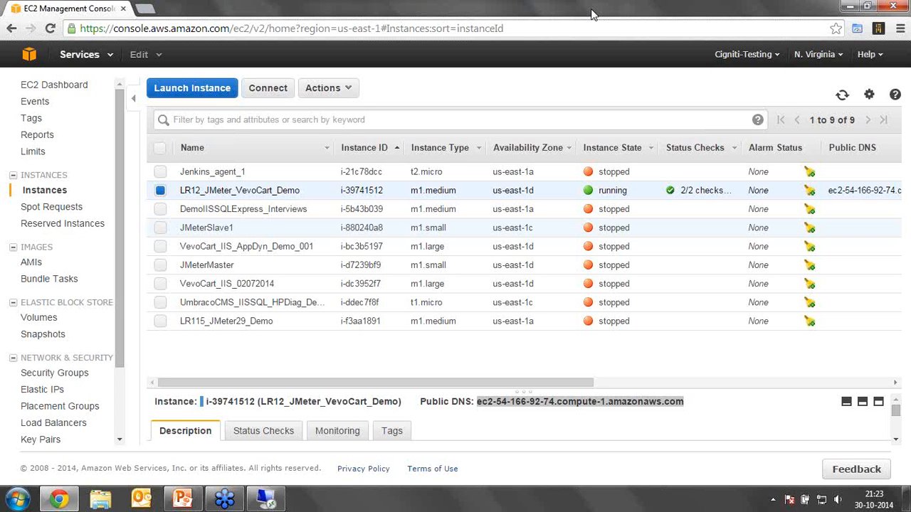
{"action": "left_click", "coordinate": [841, 62]}
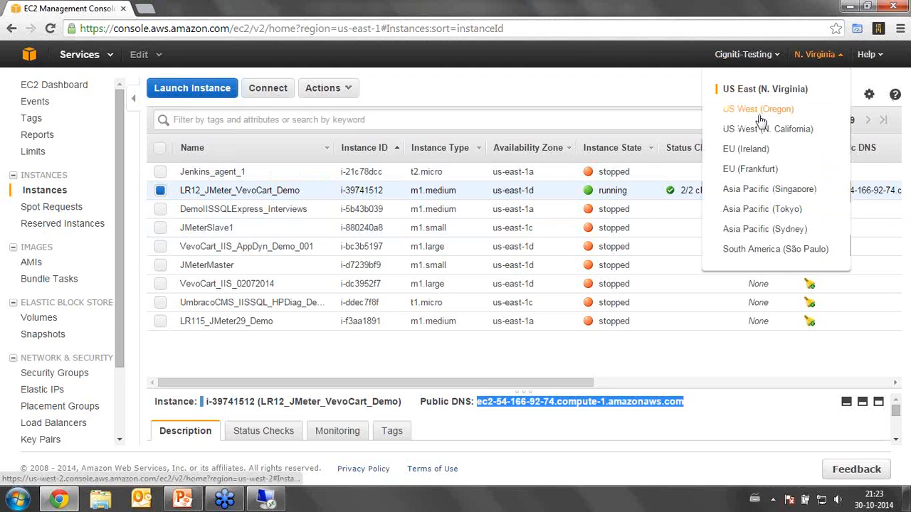
{"action": "left_click", "coordinate": [750, 192]}
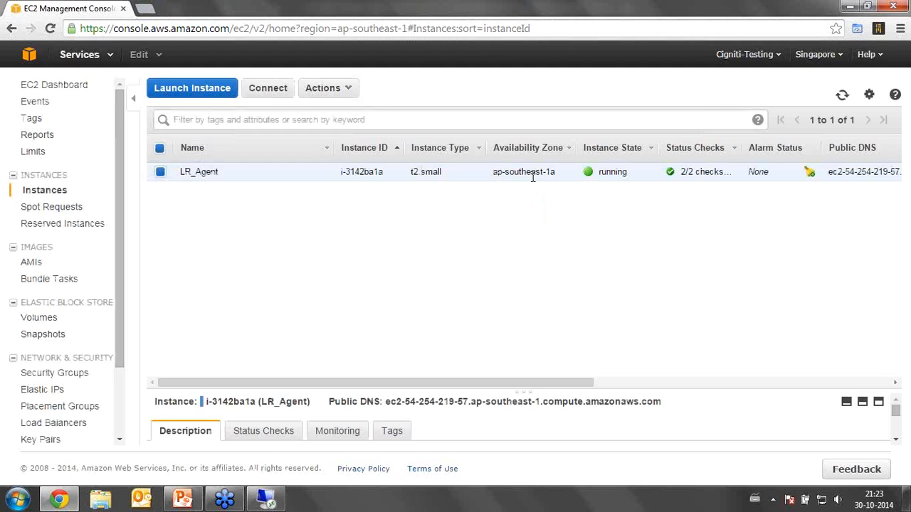
{"action": "left_click", "coordinate": [841, 61]}
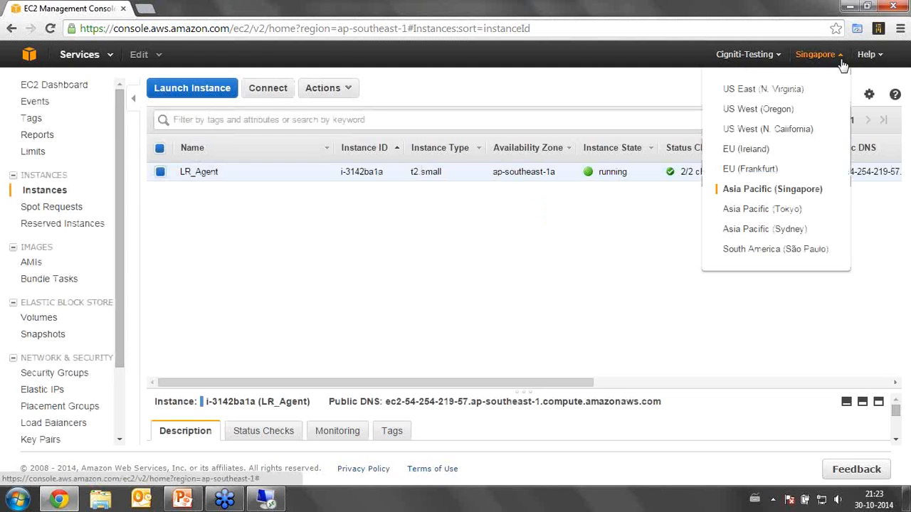
{"action": "left_click", "coordinate": [789, 135]}
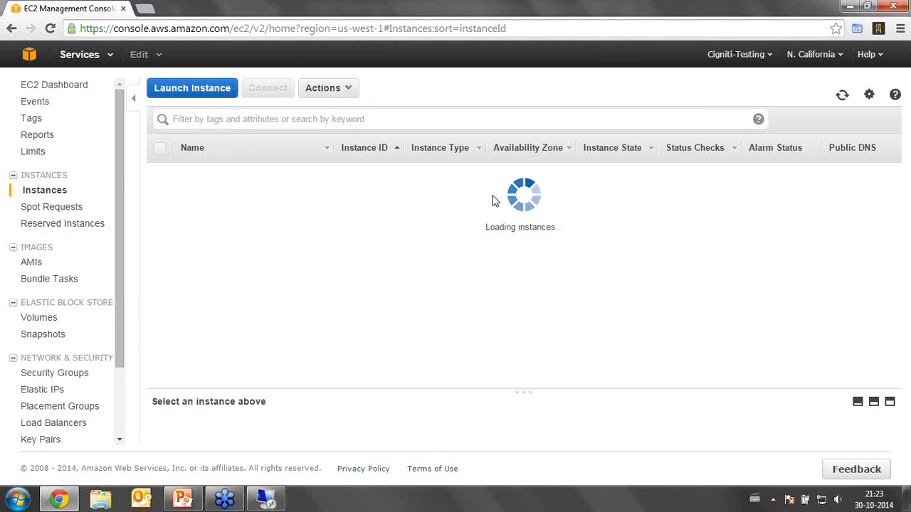
{"action": "left_click", "coordinate": [839, 57]}
{"action": "left_click", "coordinate": [753, 92]}
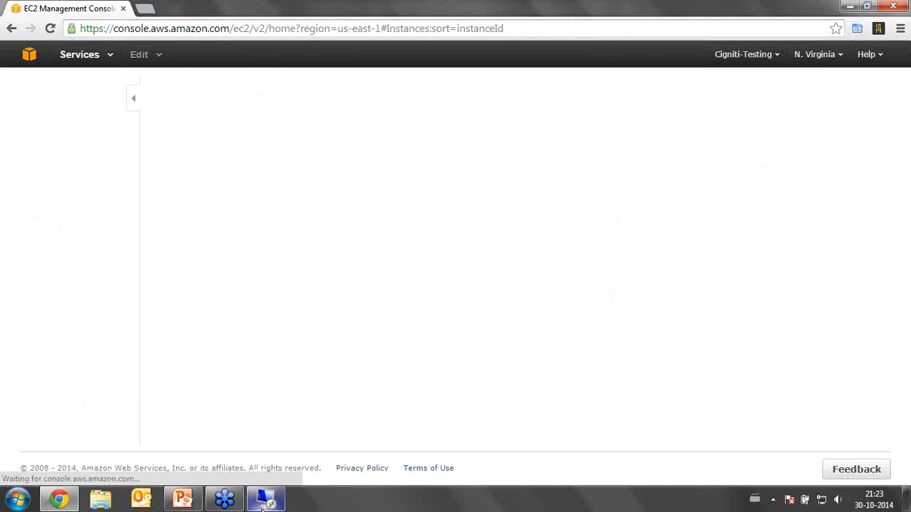
Switch to LoadRunner Controller in the remote session, reopen its load generators list, and disconnect and reconnect generator 54.254.219.57.
{"action": "left_click", "coordinate": [264, 502]}
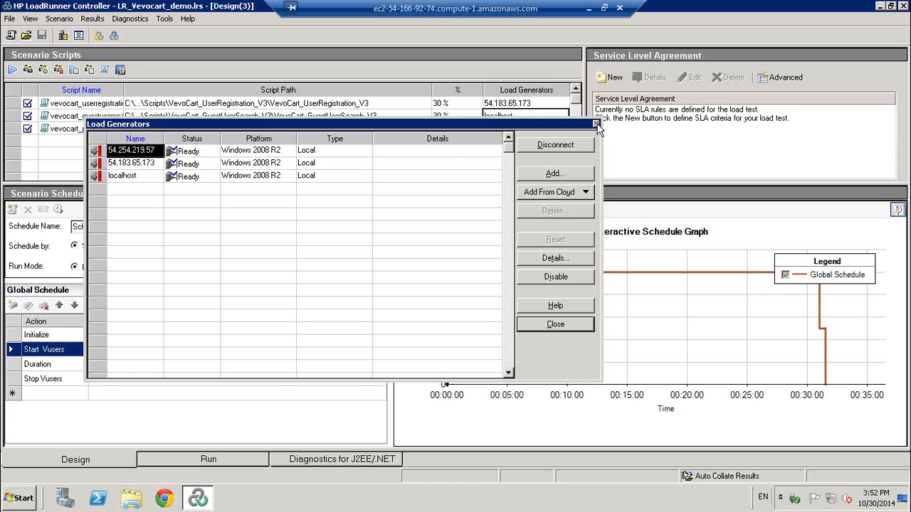
{"action": "left_click", "coordinate": [596, 125]}
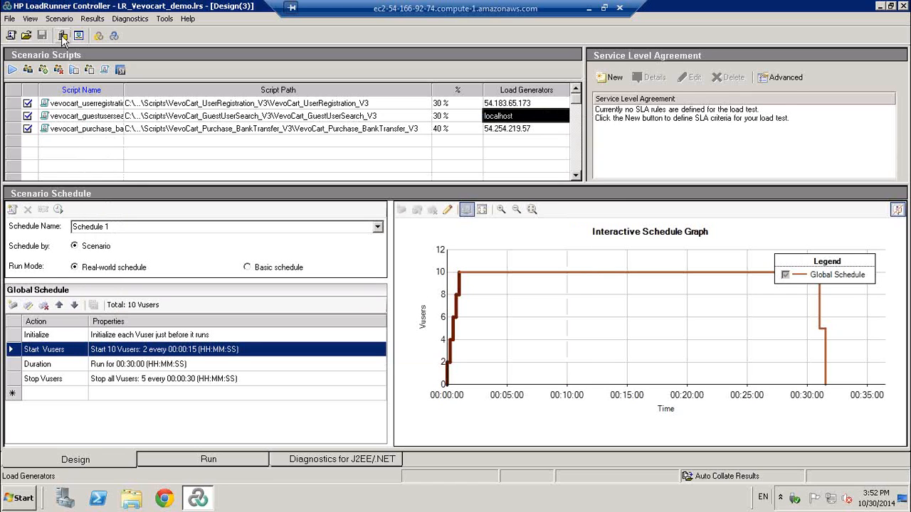
{"action": "left_click", "coordinate": [62, 37]}
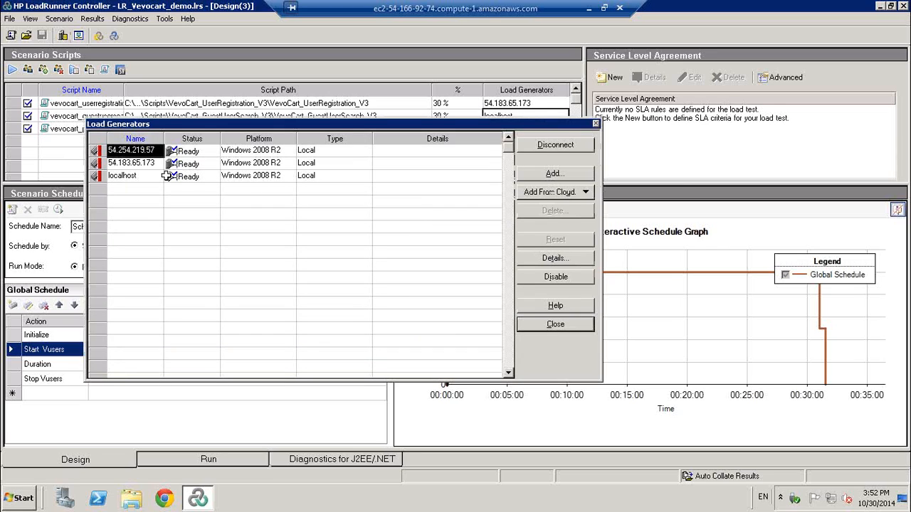
{"action": "left_click", "coordinate": [543, 148]}
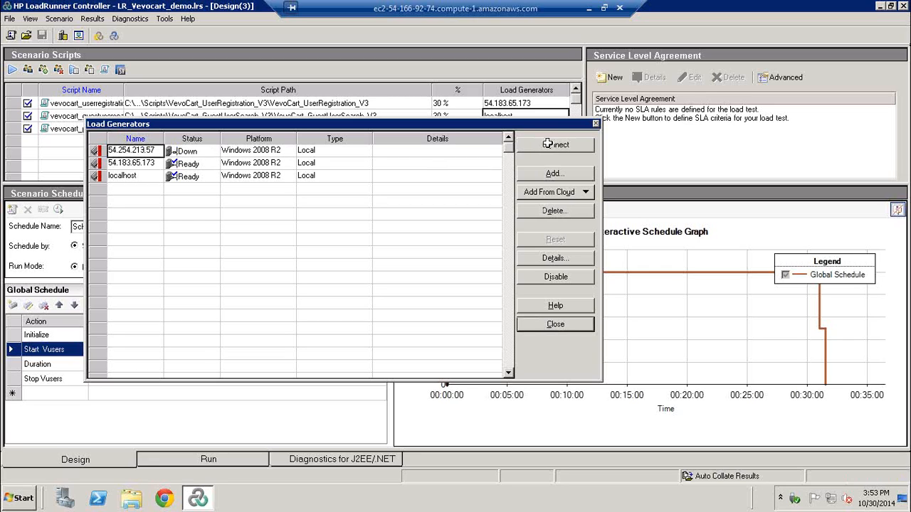
{"action": "left_click", "coordinate": [548, 146]}
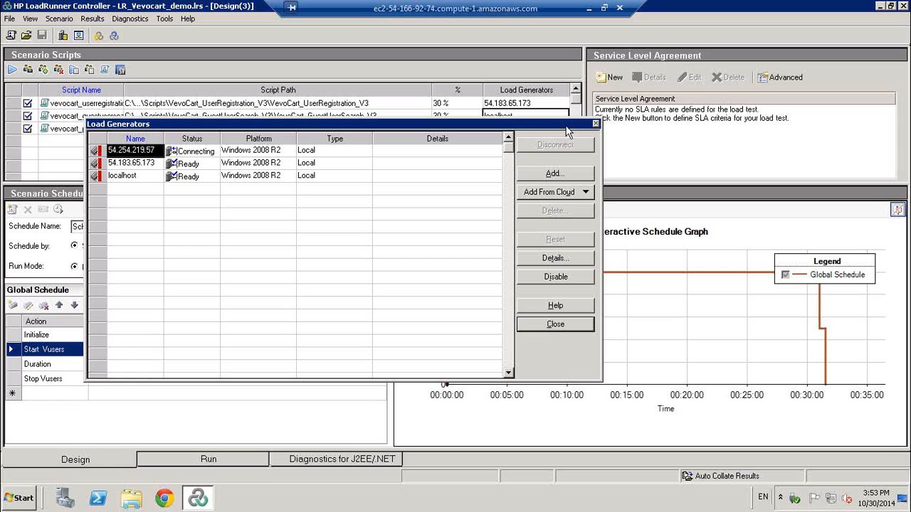
Start the Vevocart scenario run, declining to collate the existing result files.
{"action": "left_click", "coordinate": [223, 462]}
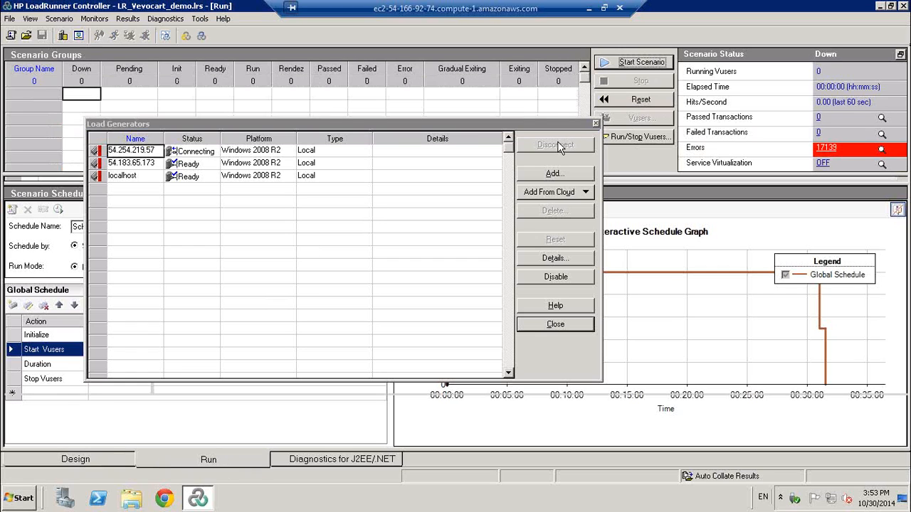
{"action": "left_click", "coordinate": [367, 160]}
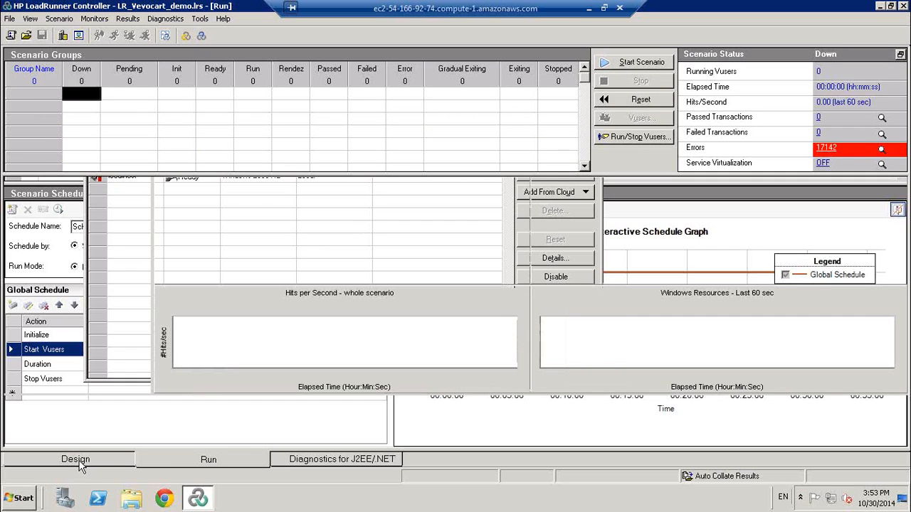
{"action": "left_click", "coordinate": [77, 460]}
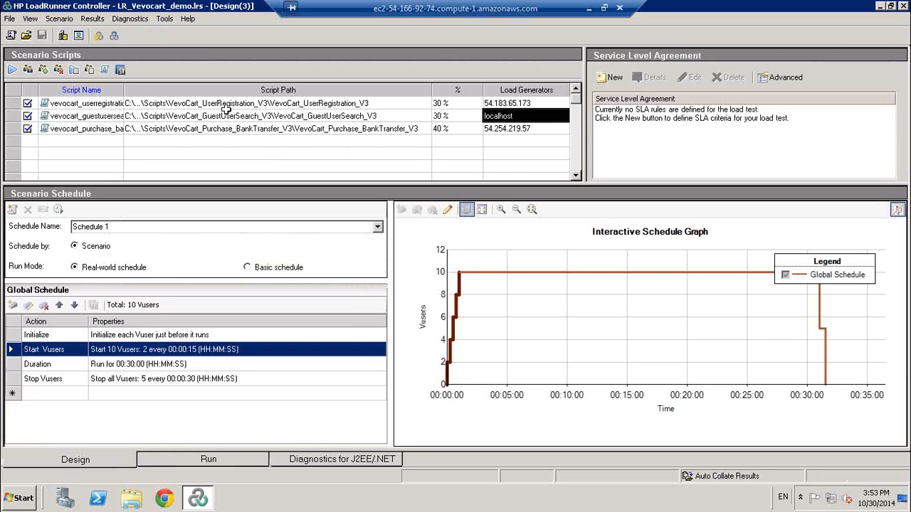
{"action": "left_click", "coordinate": [241, 463]}
{"action": "left_click", "coordinate": [640, 63]}
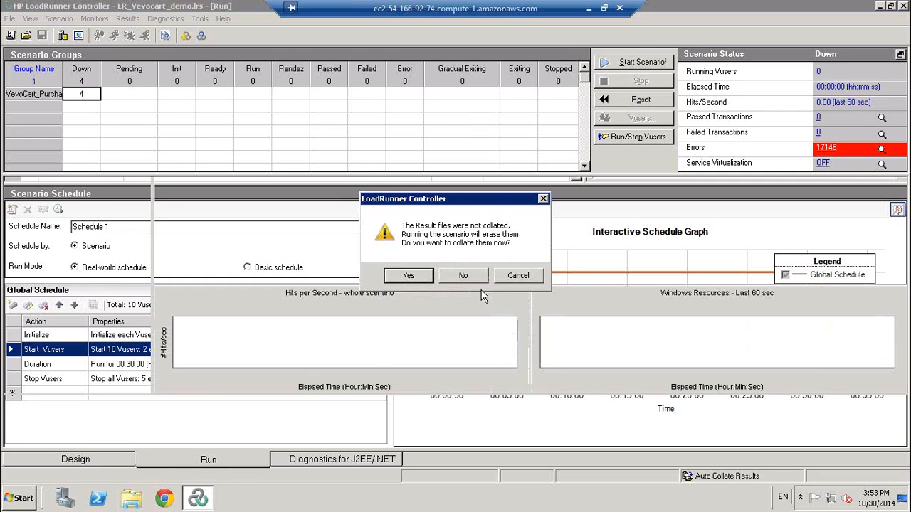
{"action": "left_click", "coordinate": [460, 278]}
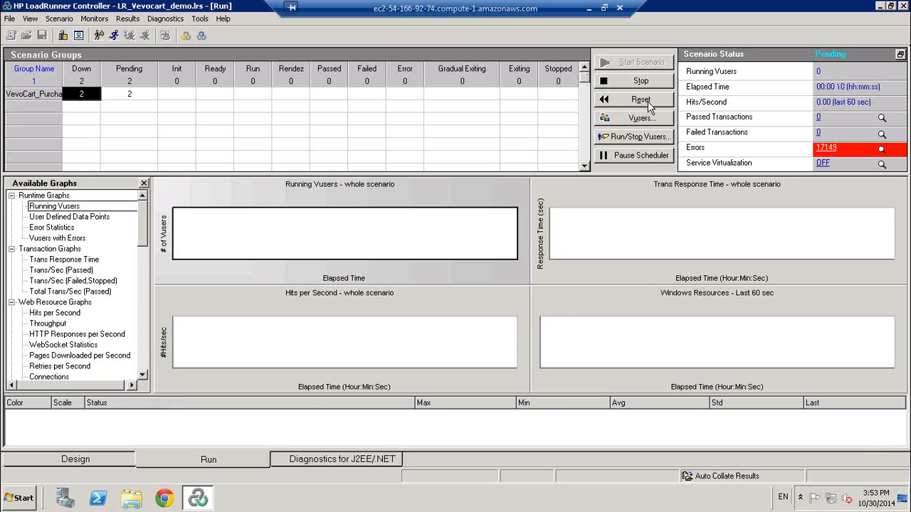
Review the running scenario's design, then switch to the EC2 console and view the list of available regions.
{"action": "left_click", "coordinate": [98, 456]}
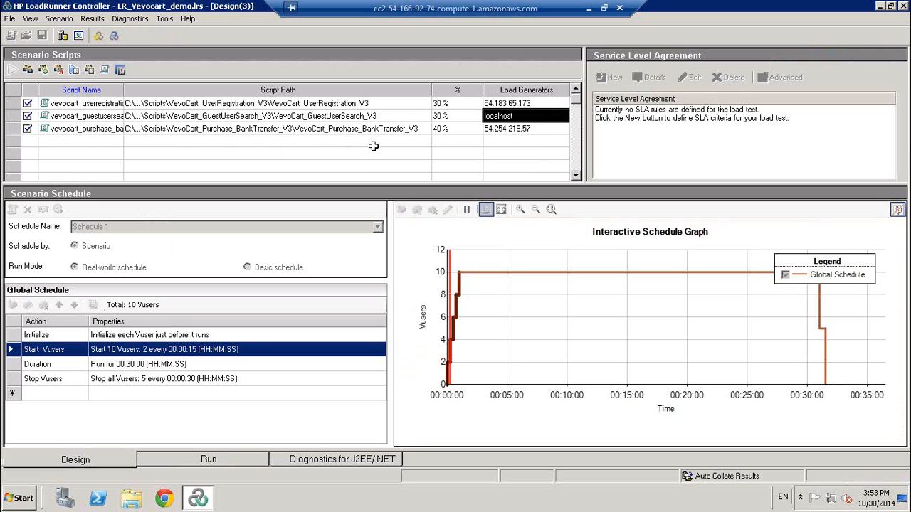
{"action": "left_click", "coordinate": [591, 13]}
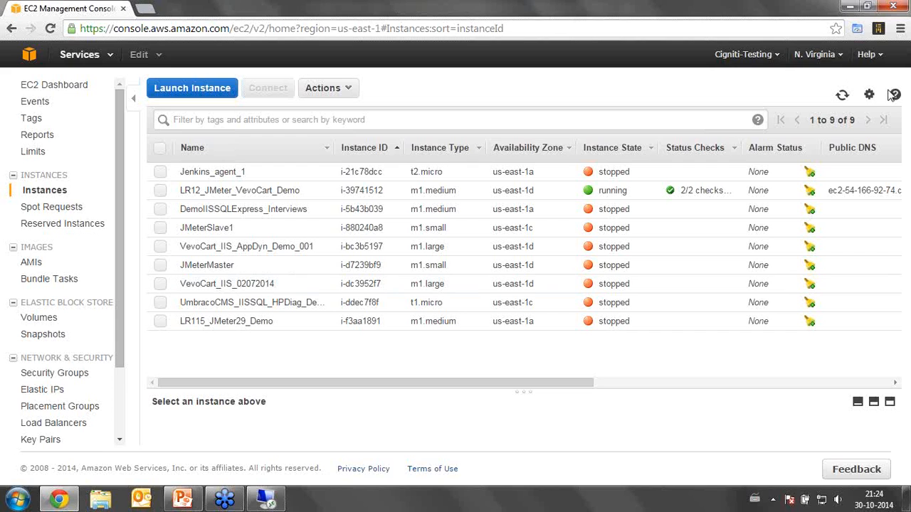
{"action": "left_click", "coordinate": [841, 57]}
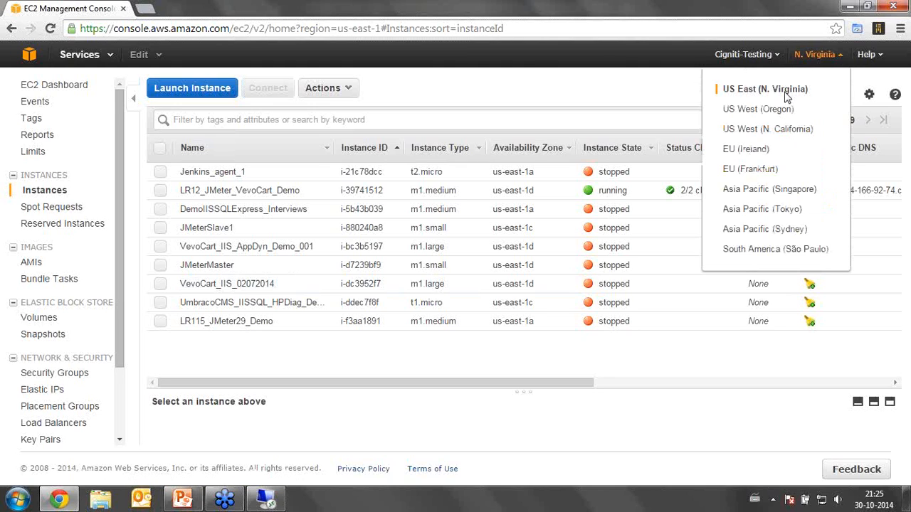
{"action": "left_click", "coordinate": [752, 134]}
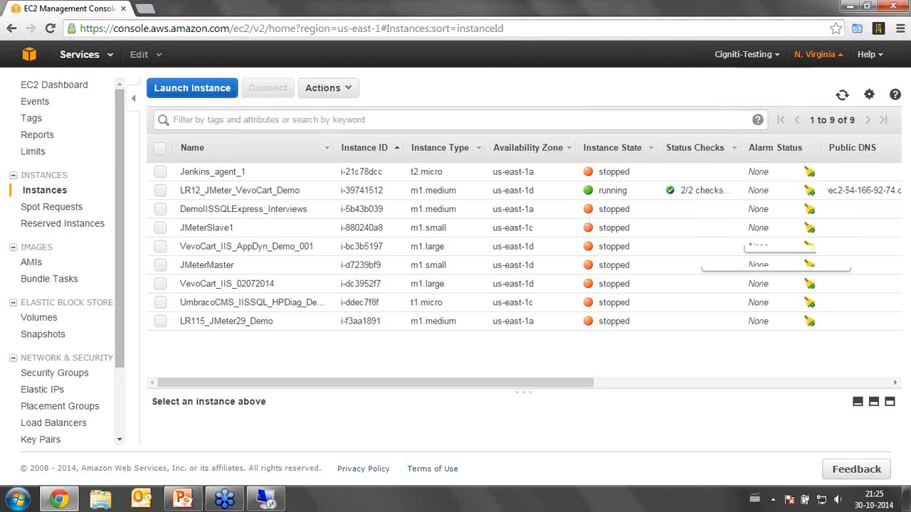
Switch to the remote LoadRunner Controller session, check the scenario's run status and design, and return to the EC2 console.
{"action": "left_click", "coordinate": [257, 503]}
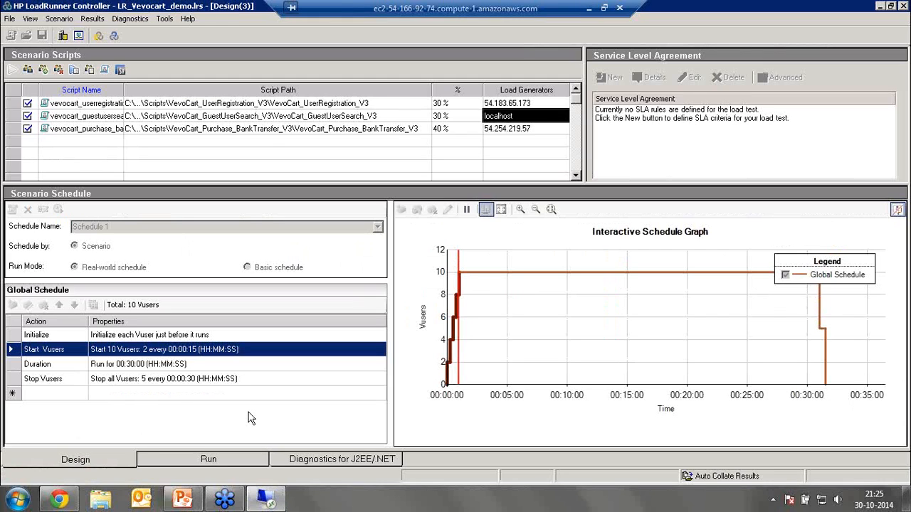
{"action": "left_click", "coordinate": [206, 459]}
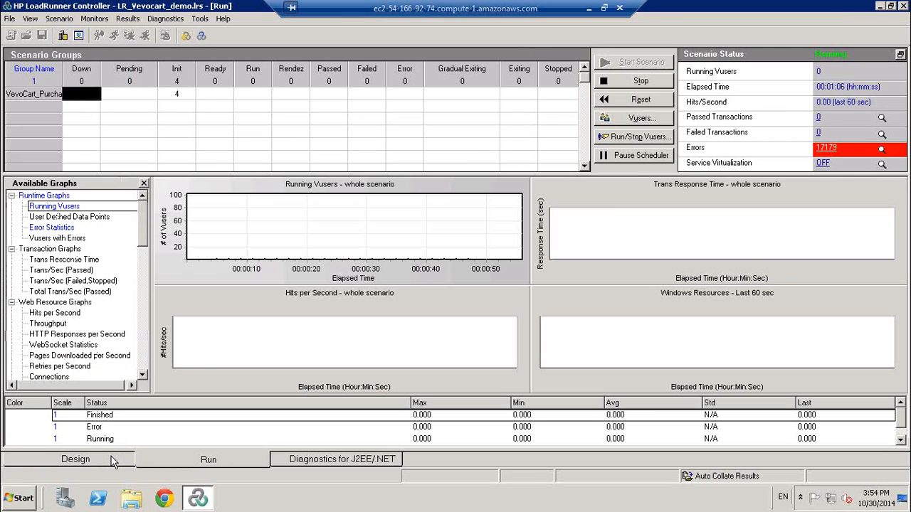
{"action": "left_click", "coordinate": [112, 461]}
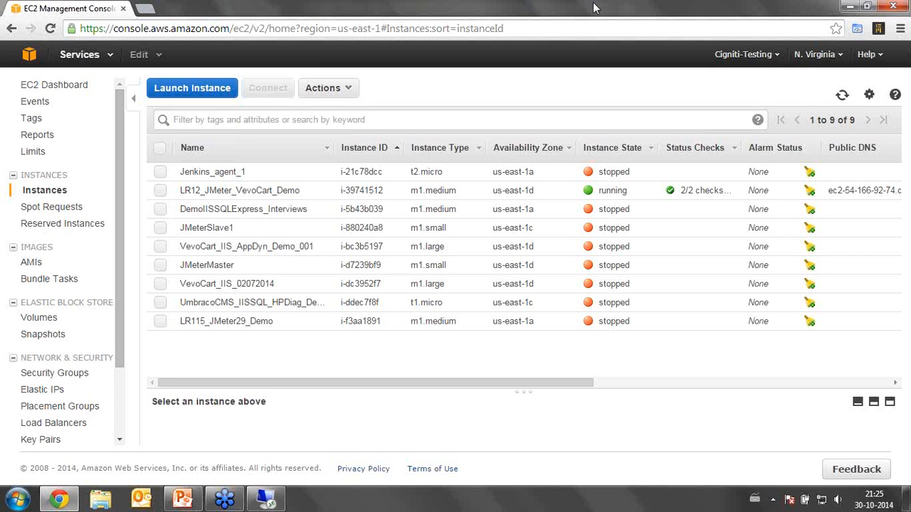
{"action": "mouse_move", "coordinate": [883, 500]}
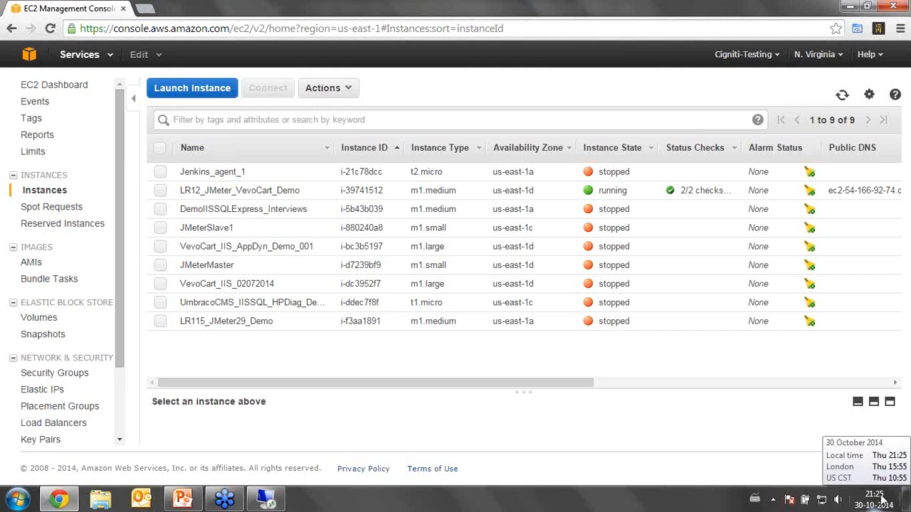